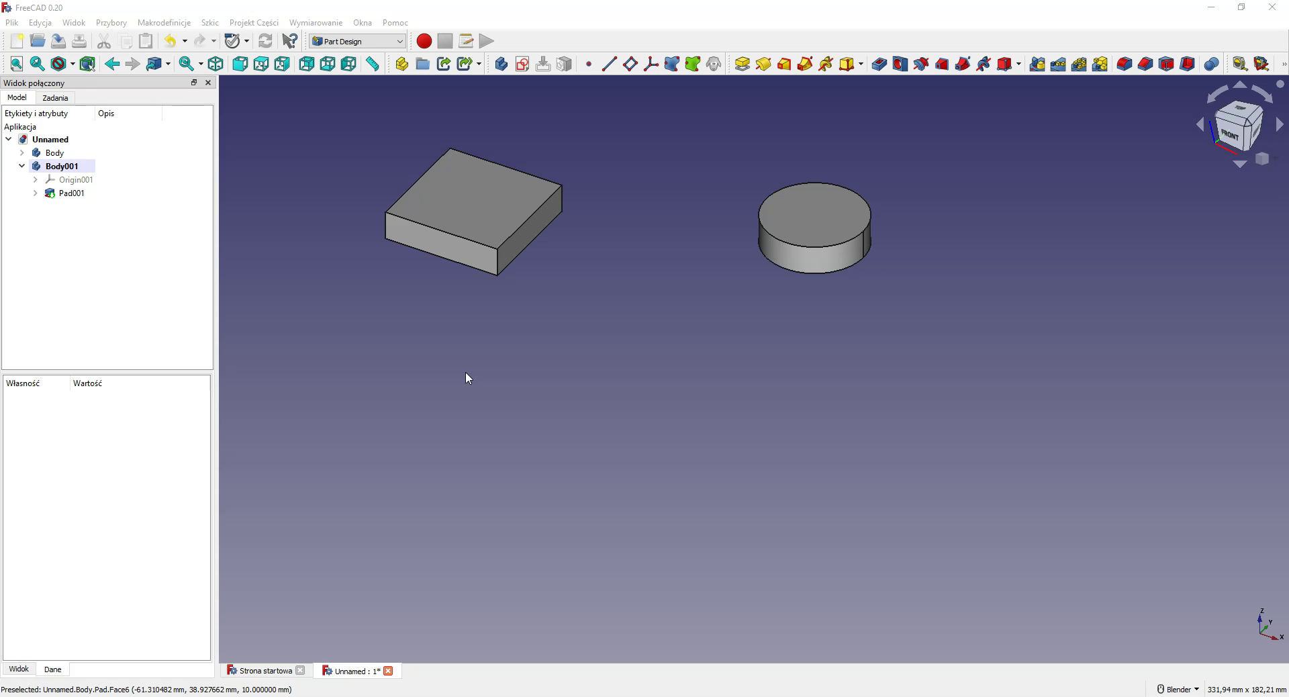
- Select Body001 in the Model tree so its Placement properties appear
click(594, 405)
click(54, 153)
click(61, 166)
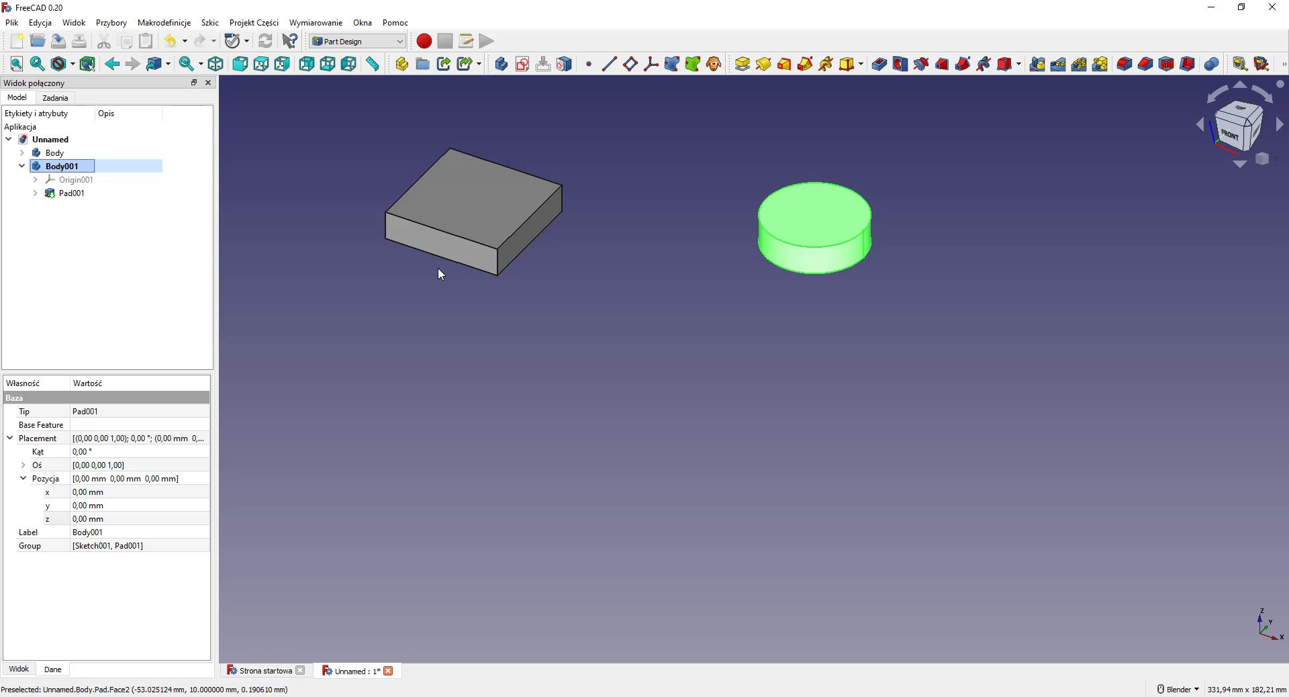
- Set the cylinder body's Placement x position to 20 mm
click(67, 154)
click(67, 166)
click(10, 439)
click(10, 438)
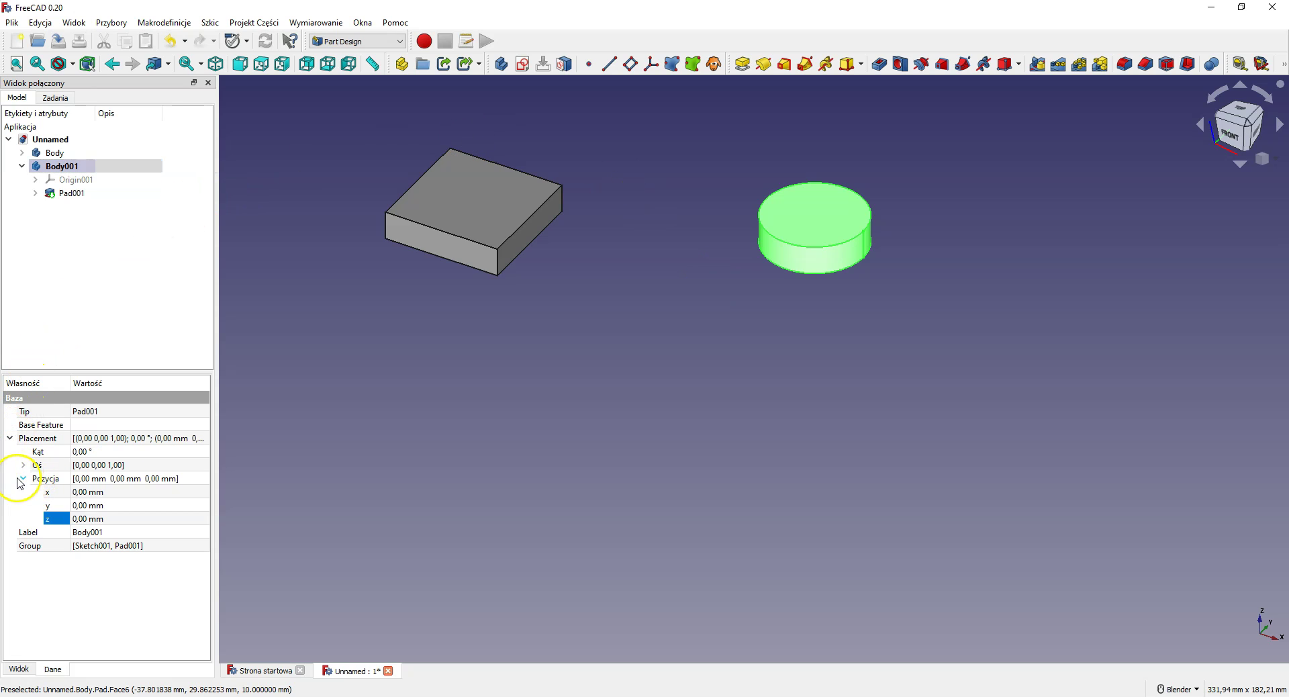
click(84, 492)
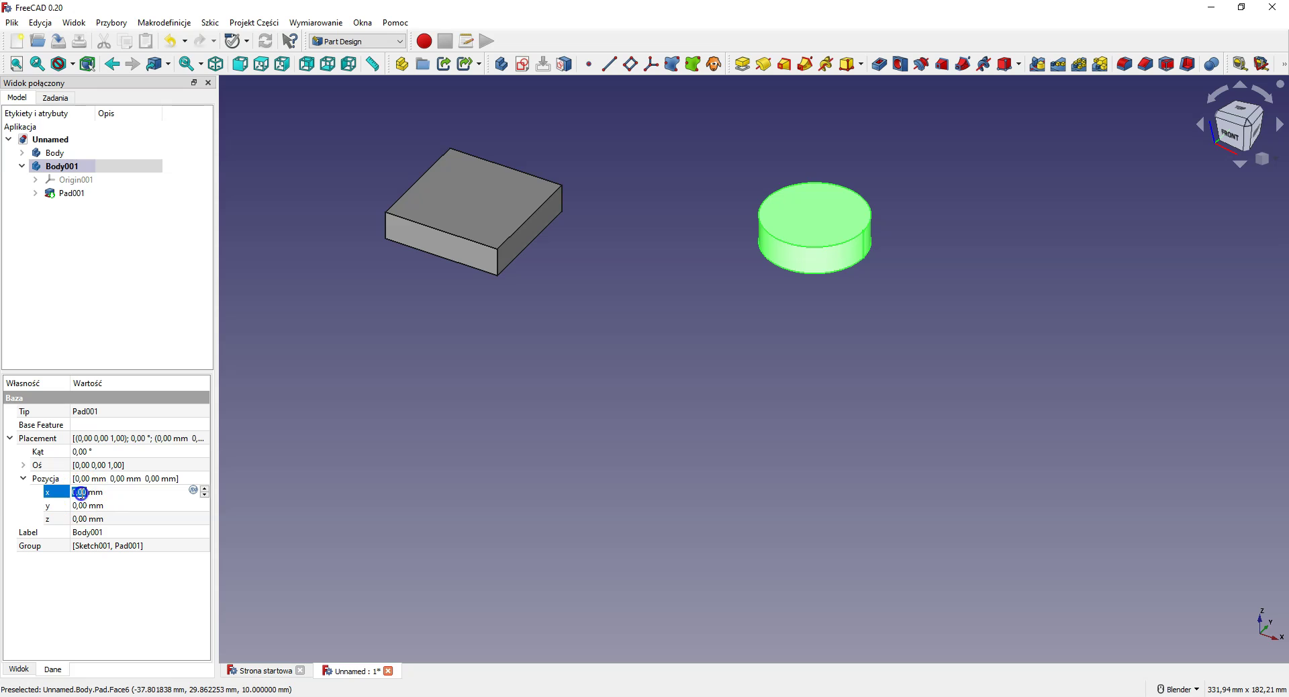
scroll(83, 497, up, 6)
scroll(84, 497, up, 3)
scroll(84, 497, up, 11)
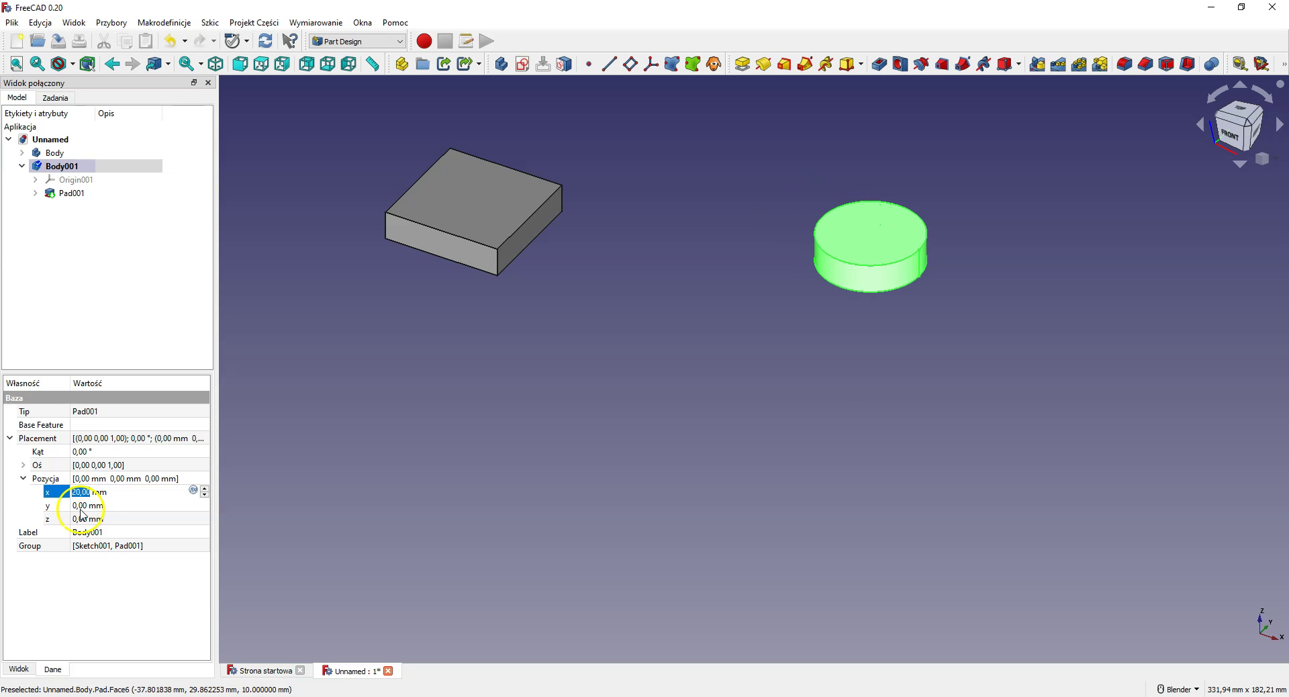
- Set its y position to -19 mm and z position to 19 mm, viewed from the front
click(81, 505)
scroll(81, 504, down, 5)
scroll(80, 505, down, 14)
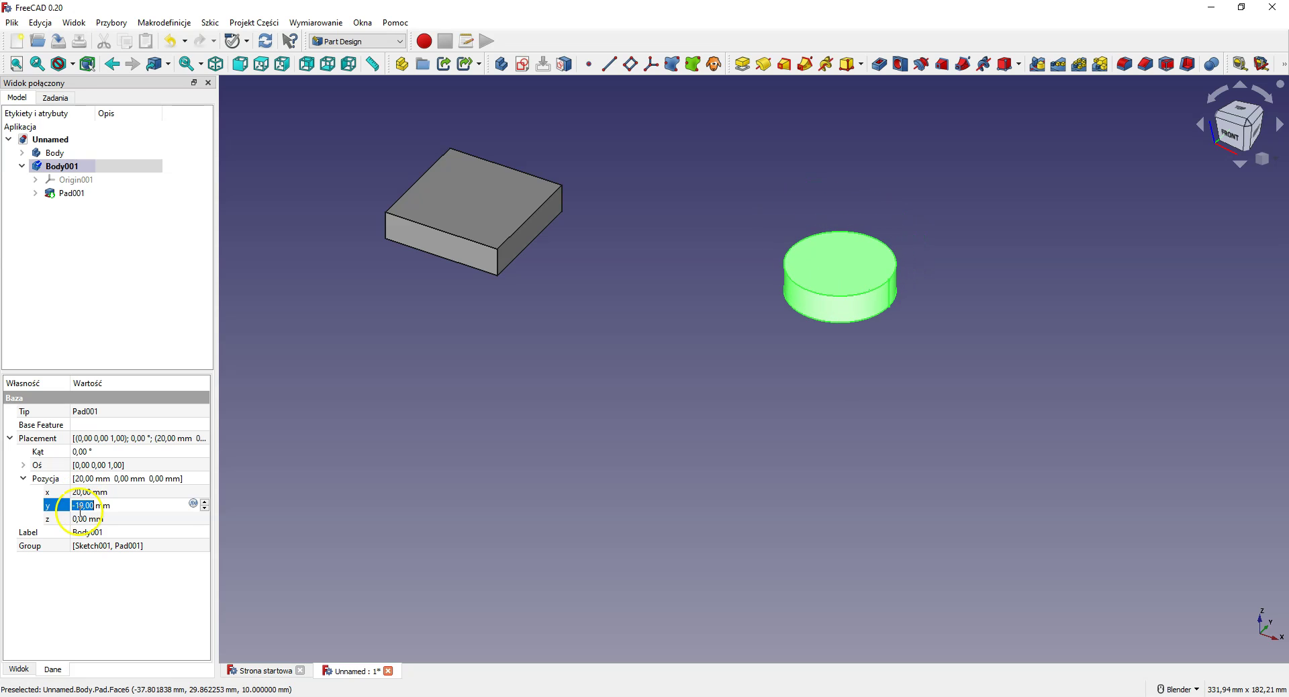
click(81, 519)
scroll(81, 519, up, 9)
scroll(81, 519, up, 10)
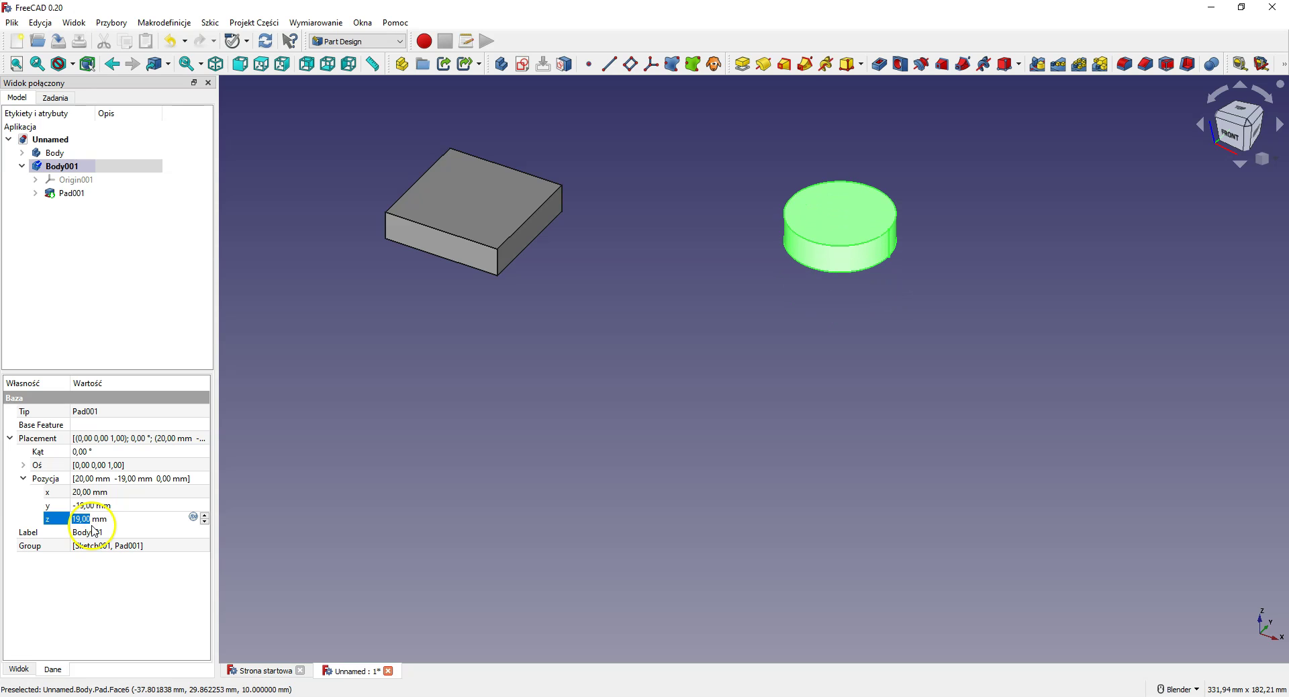
click(1231, 134)
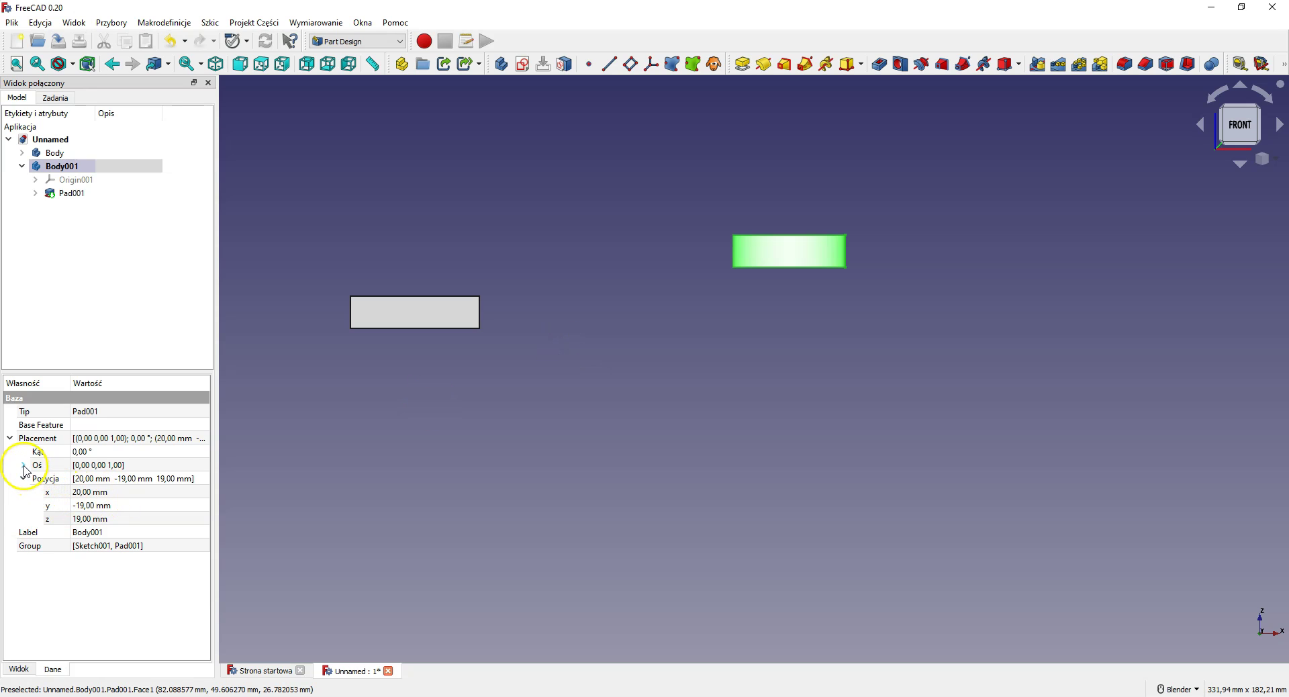
- Rotate Body001 to a -25° Placement angle about its vertical axis
click(81, 451)
scroll(81, 451, up, 1)
scroll(81, 451, up, 1)
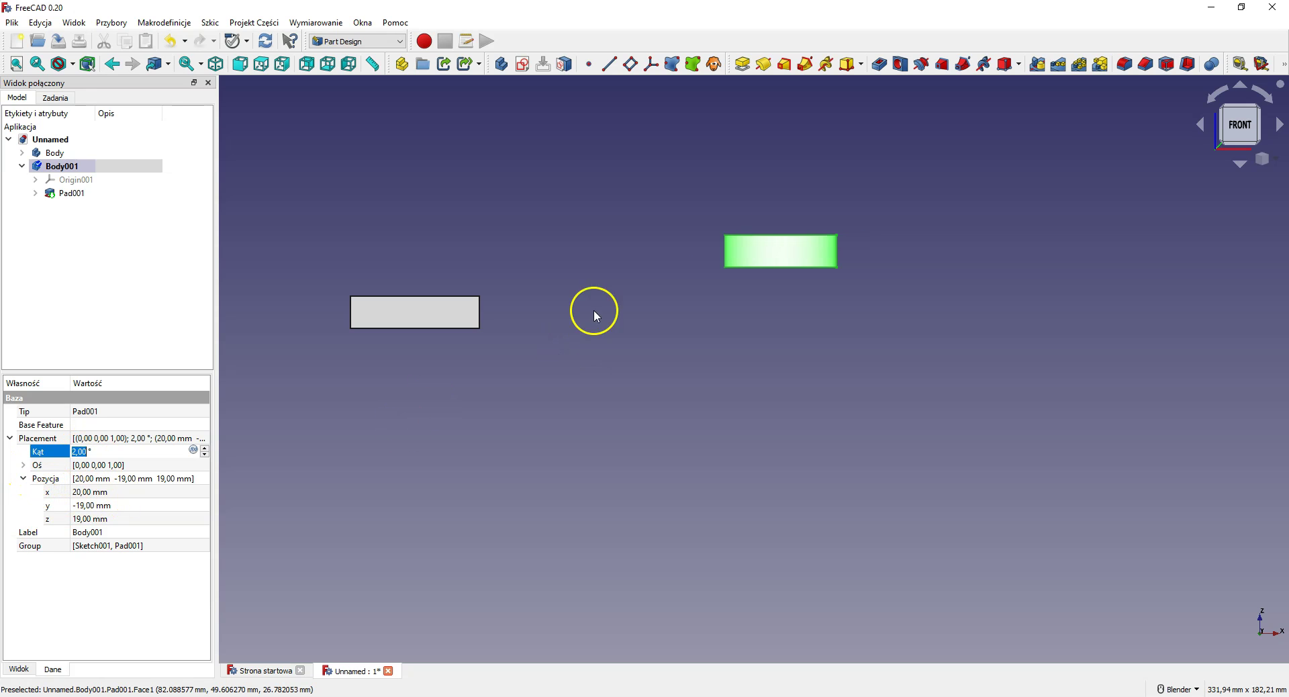
click(995, 291)
key(0)
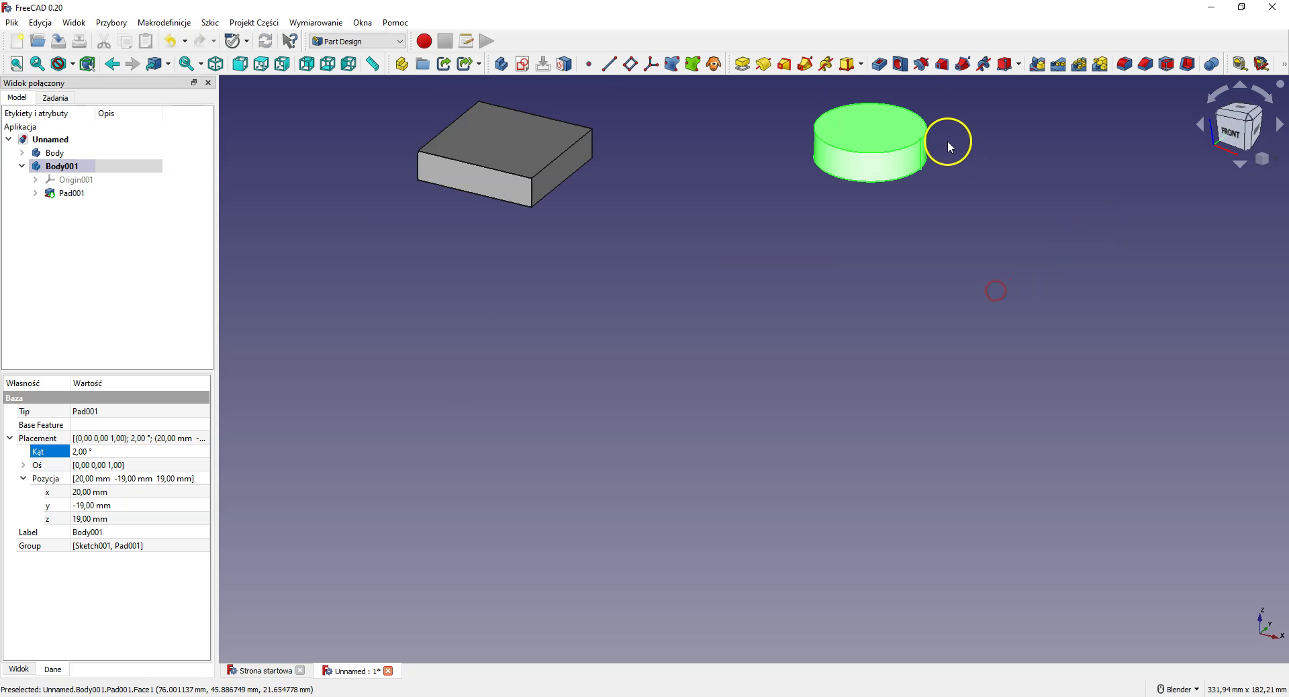
click(78, 451)
scroll(78, 451, down, 1)
scroll(76, 452, down, 8)
scroll(87, 451, down, 8)
scroll(81, 451, down, 8)
scroll(92, 454, down, 8)
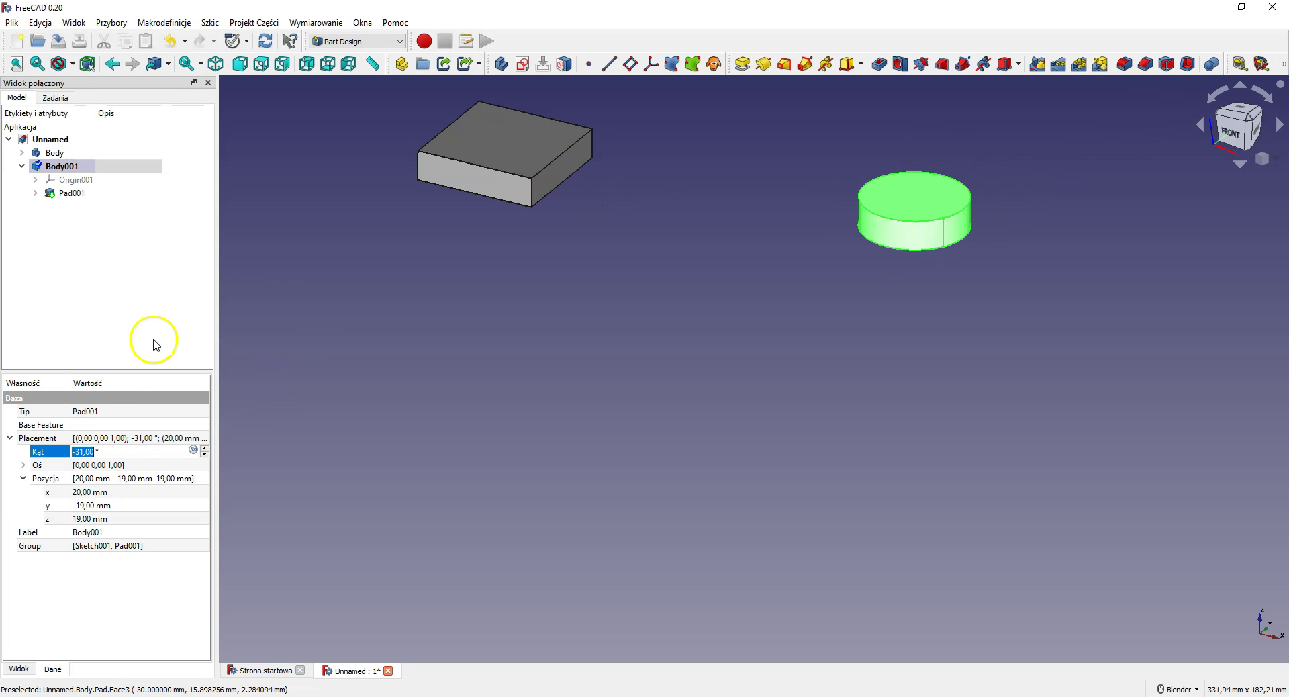
scroll(90, 443, up, 4)
scroll(89, 443, up, 2)
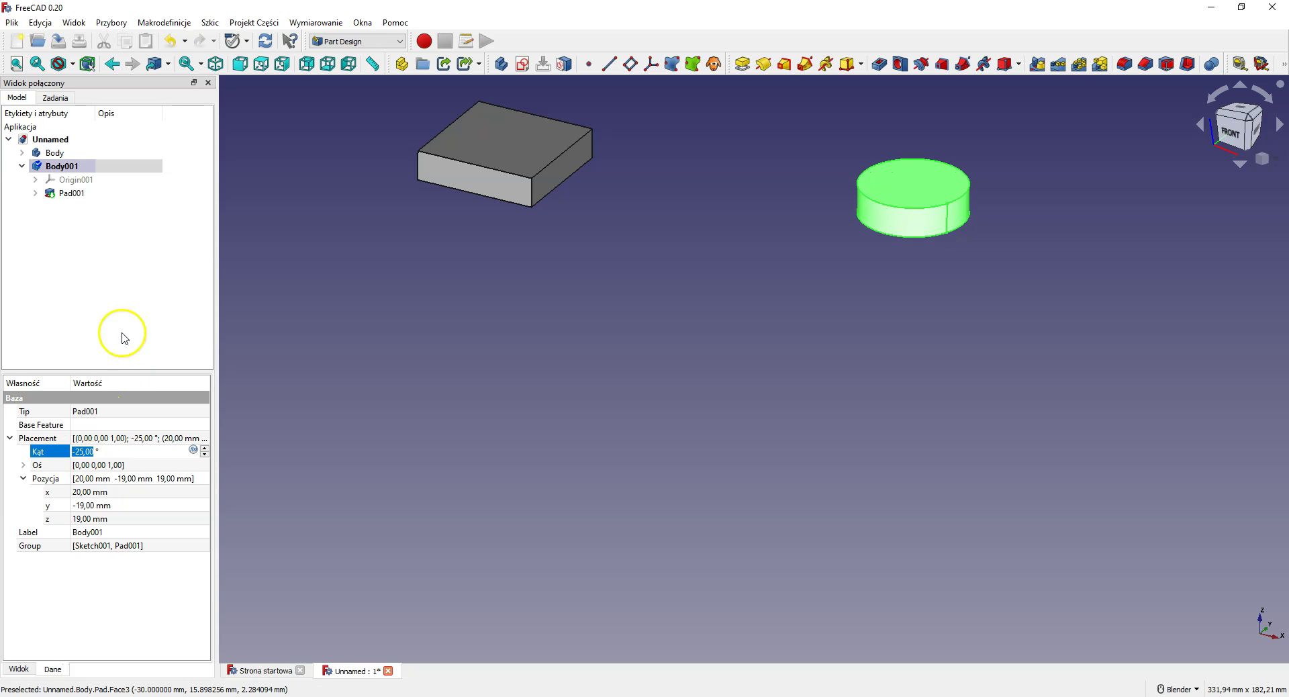
- Try the box body's Placement angle, return it to 0°, and reselect Body001
click(67, 159)
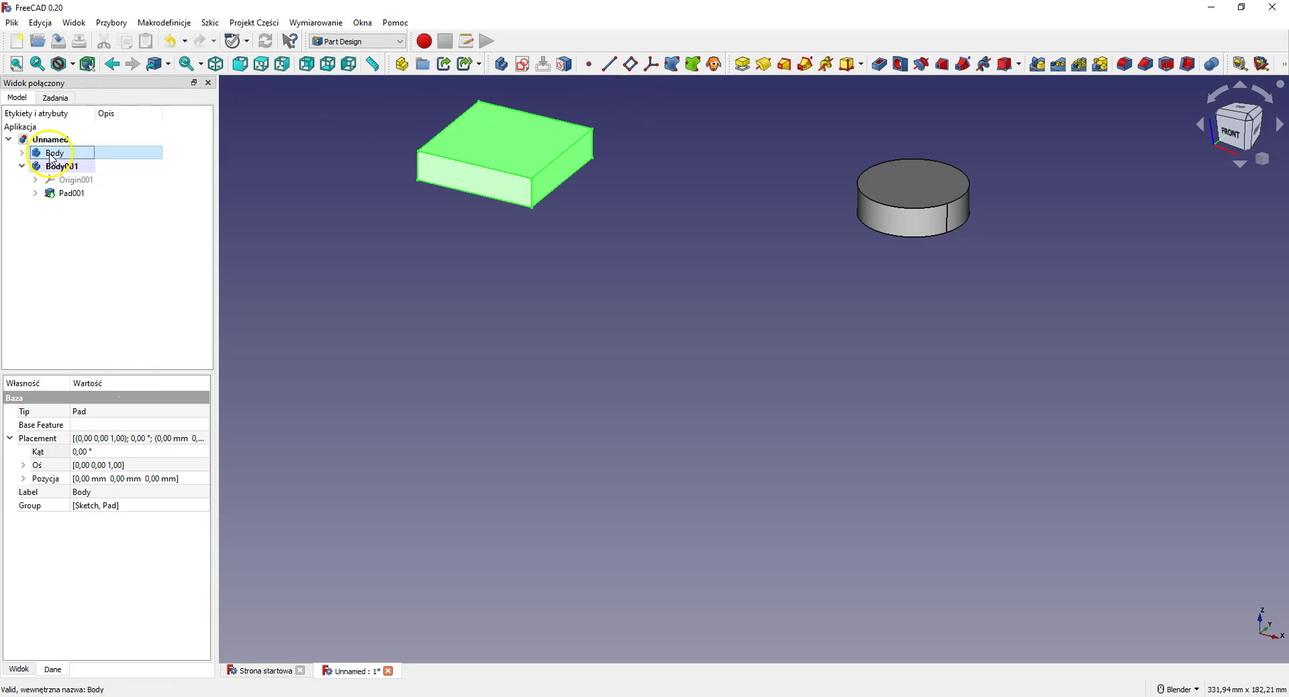
click(83, 452)
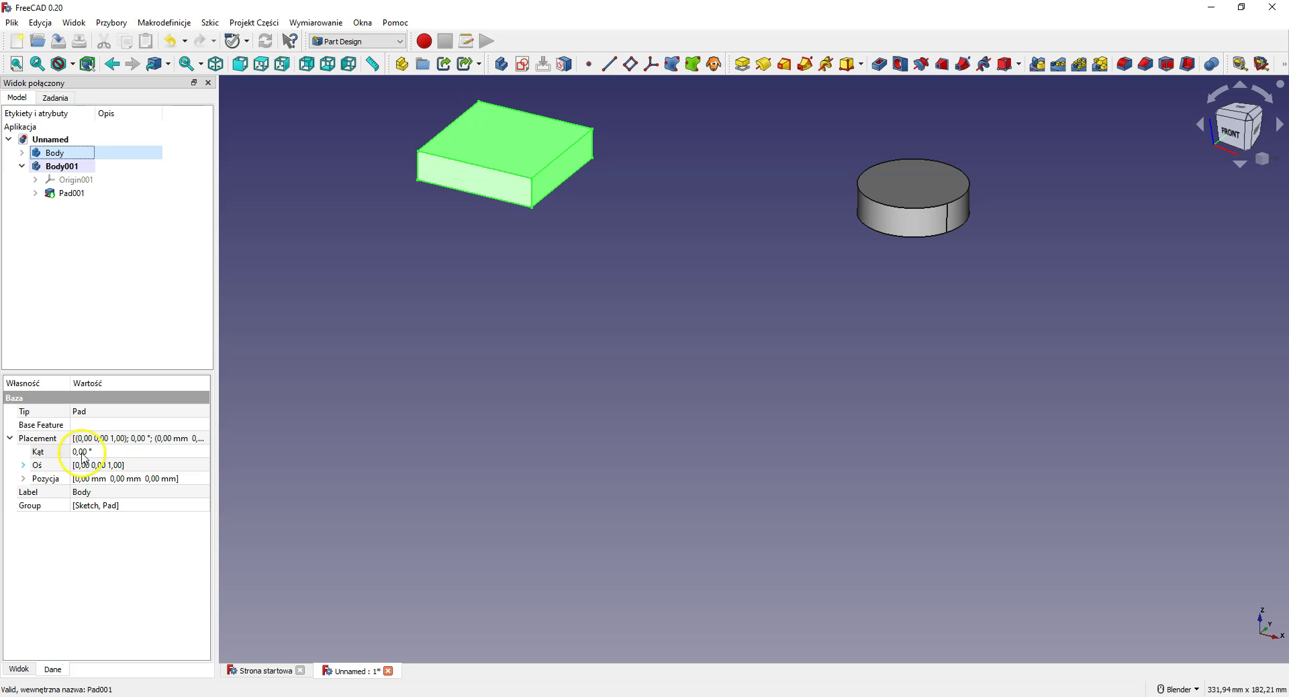
scroll(83, 451, down, 5)
scroll(84, 451, down, 10)
scroll(84, 453, down, 8)
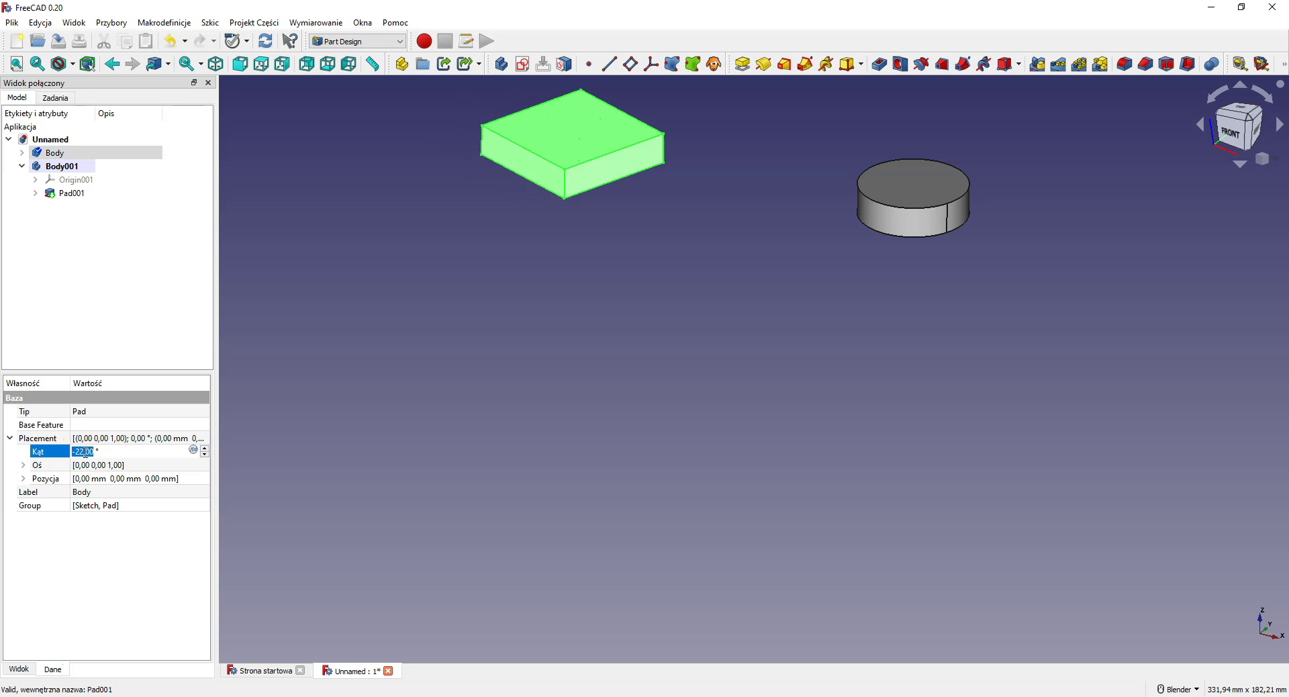
scroll(85, 453, down, 11)
scroll(85, 453, down, 5)
scroll(87, 452, up, 5)
scroll(90, 453, up, 10)
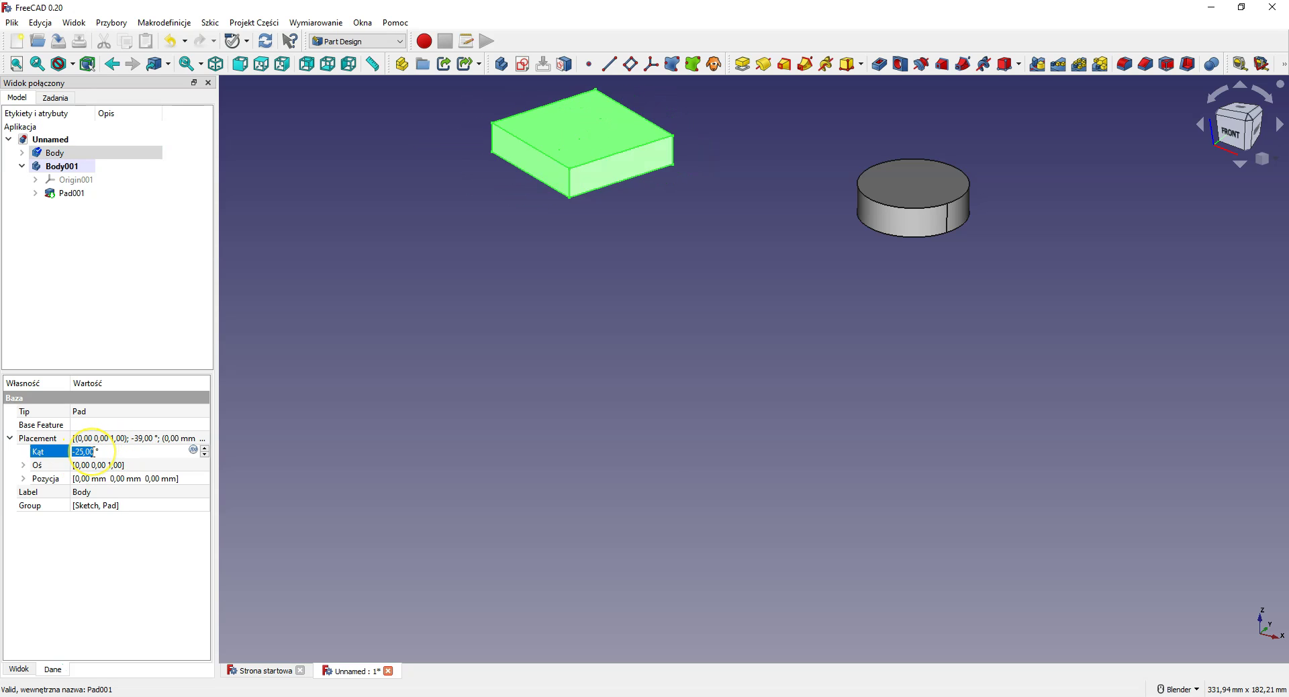
scroll(93, 452, up, 10)
scroll(94, 452, up, 8)
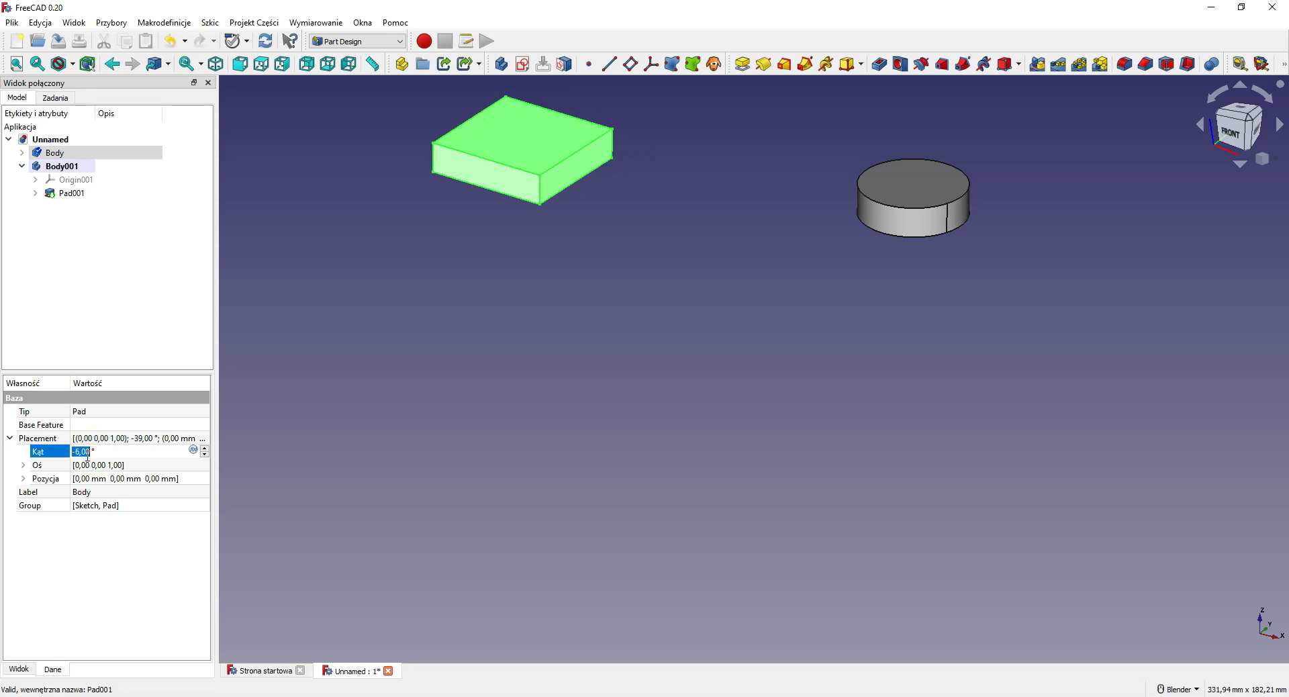
scroll(88, 453, up, 2)
scroll(88, 453, up, 2)
scroll(88, 453, up, 1)
scroll(87, 453, up, 1)
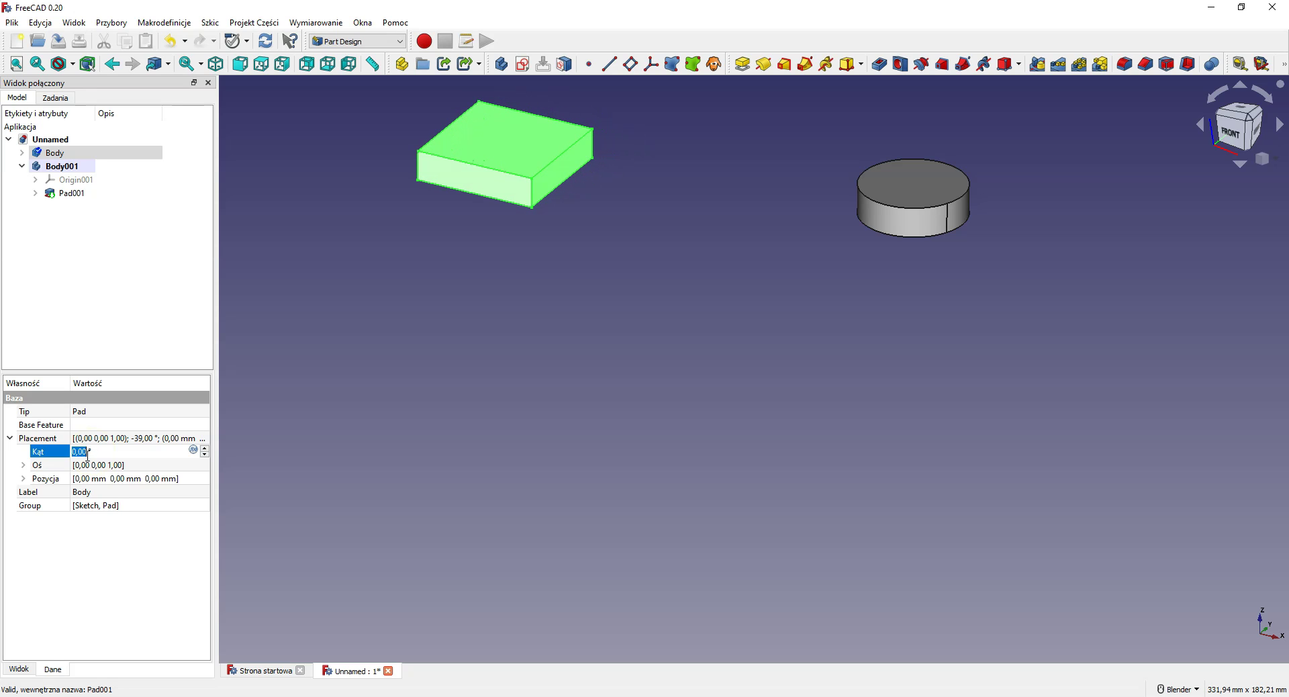
click(62, 166)
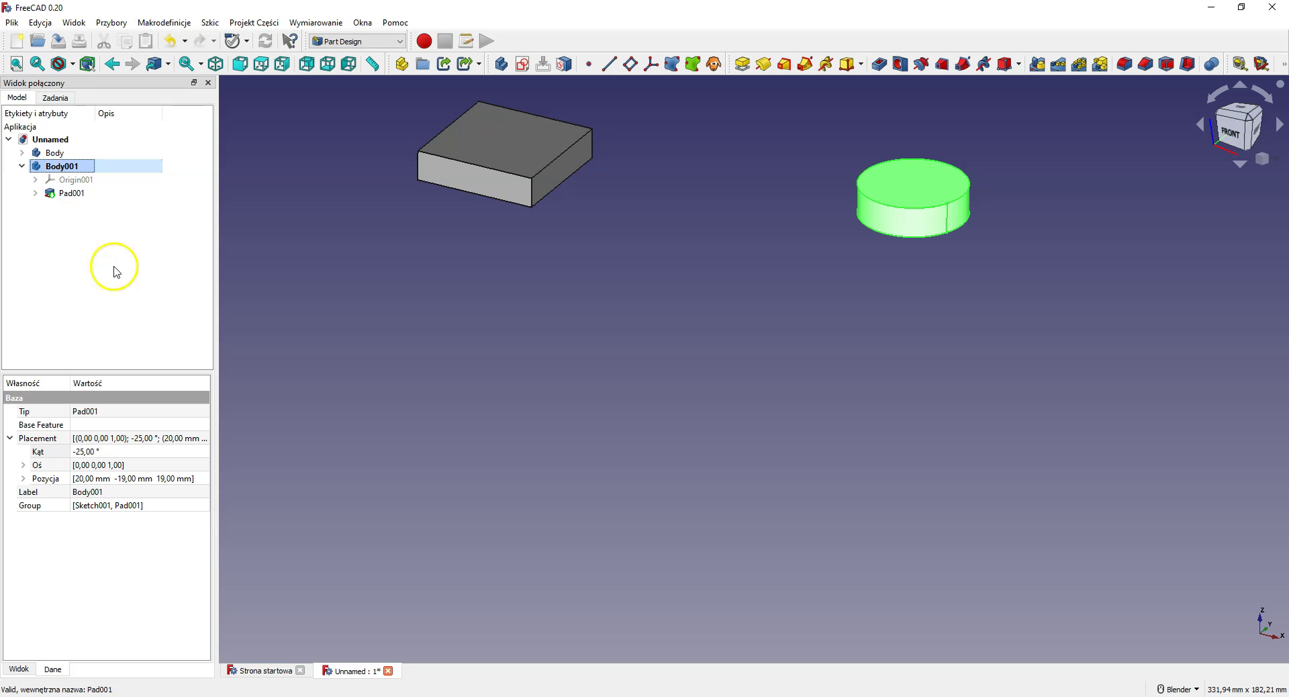
- Reset Body001's angle to 0° and change the rotation axis z component from 1,00 to 0,00
click(87, 452)
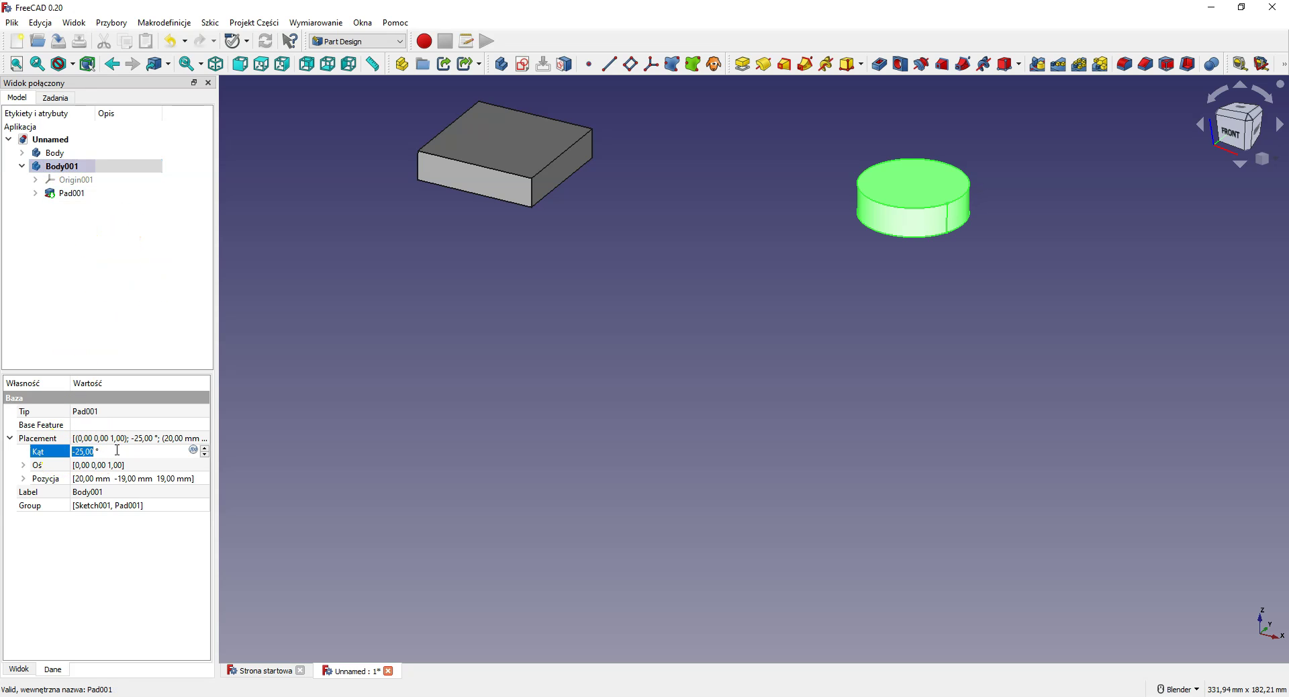
text(0)
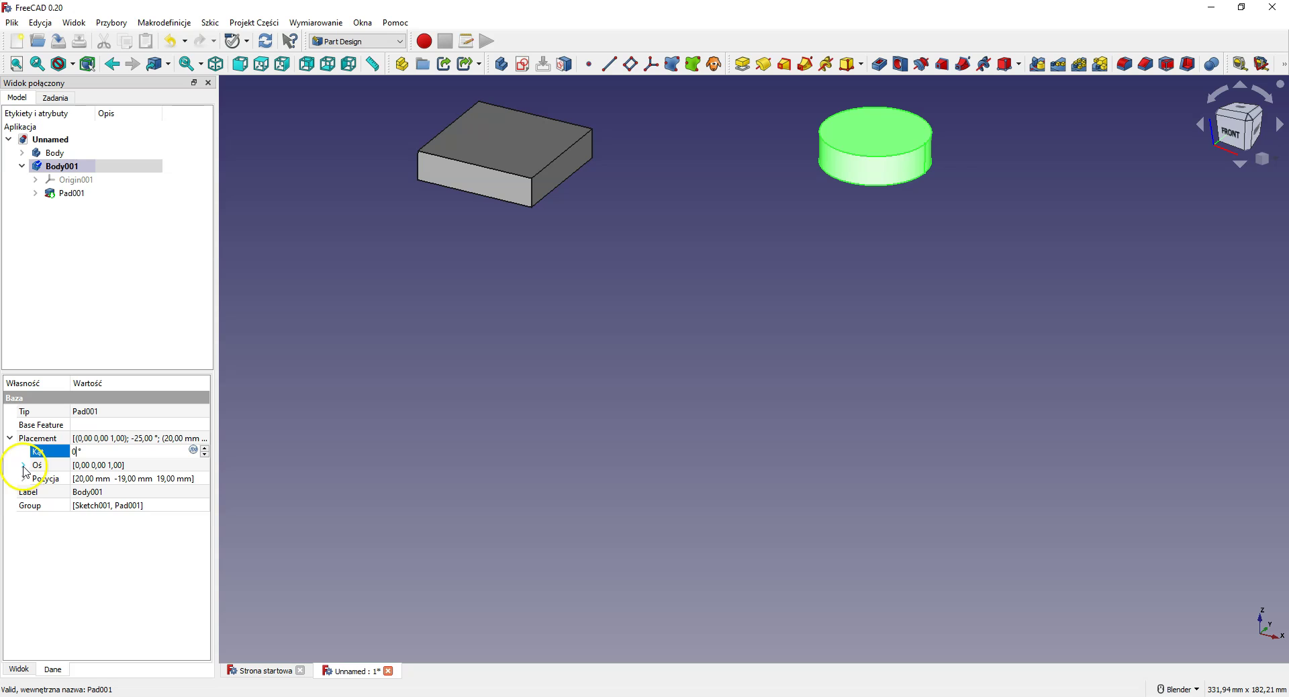
click(23, 464)
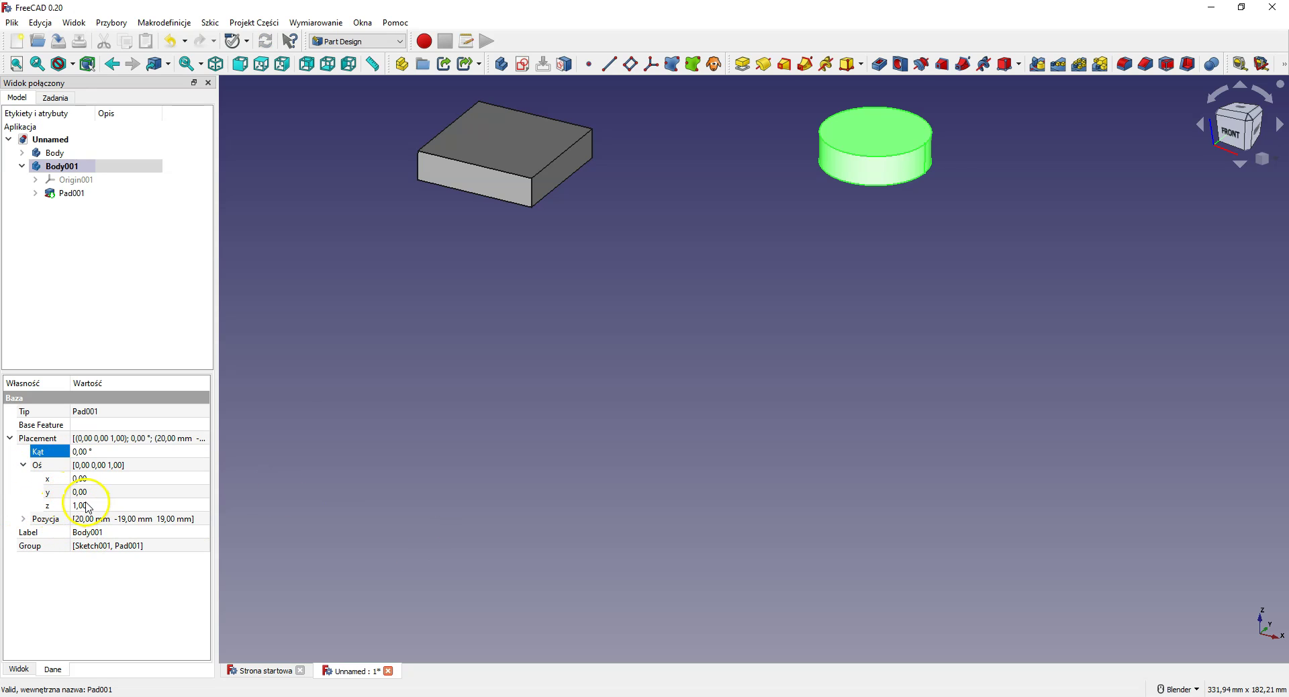
click(86, 507)
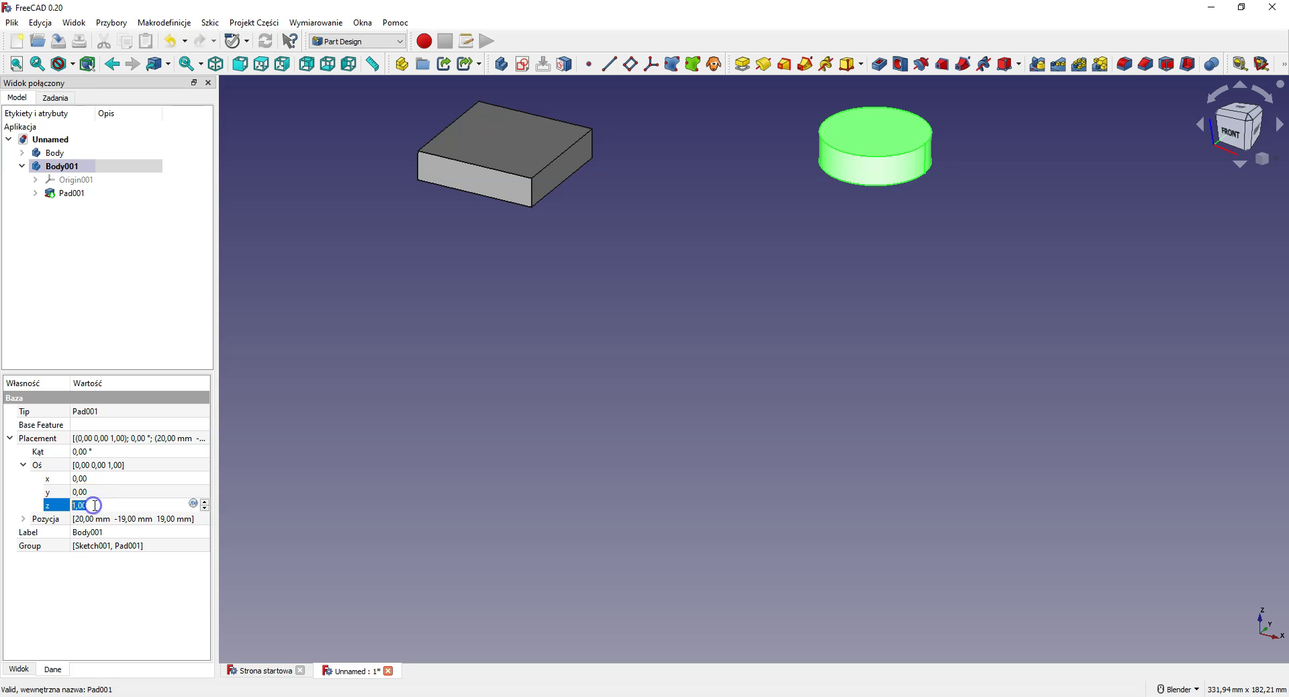
click(204, 509)
click(94, 491)
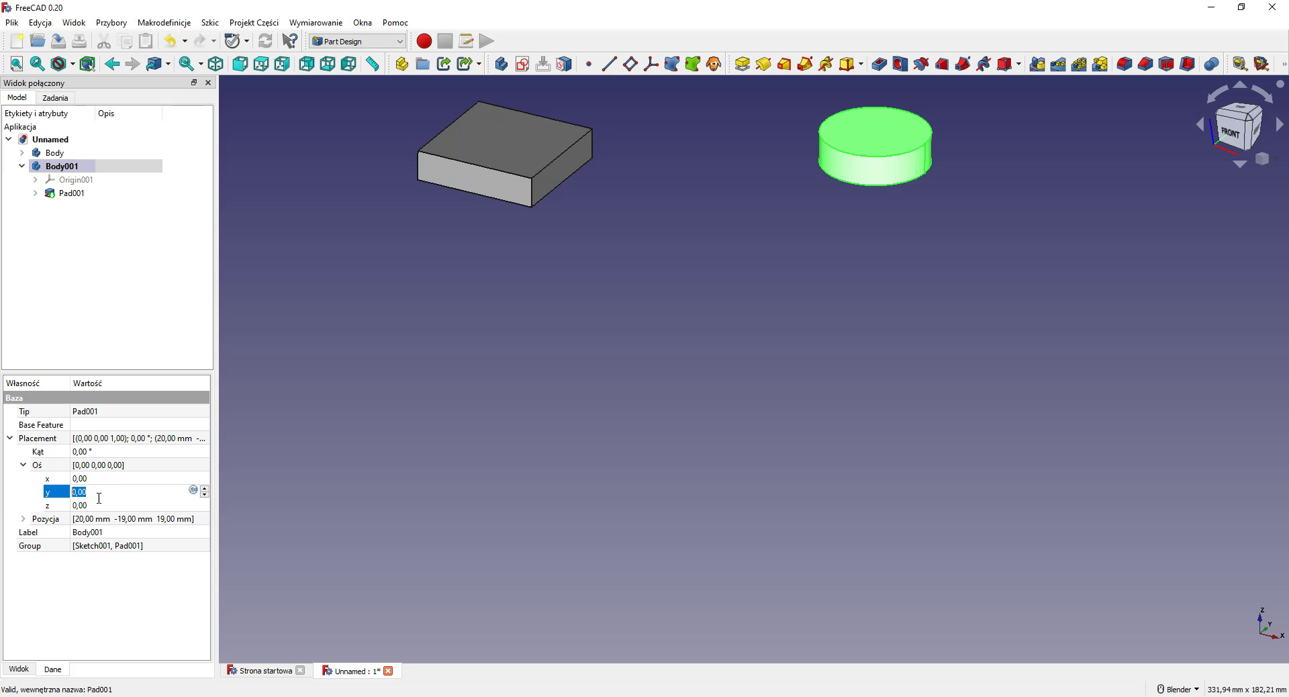
- Set the rotation axis to 0, 1, 0 and the angle to 90°
click(205, 491)
click(83, 452)
scroll(86, 453, up, 8)
scroll(89, 454, up, 10)
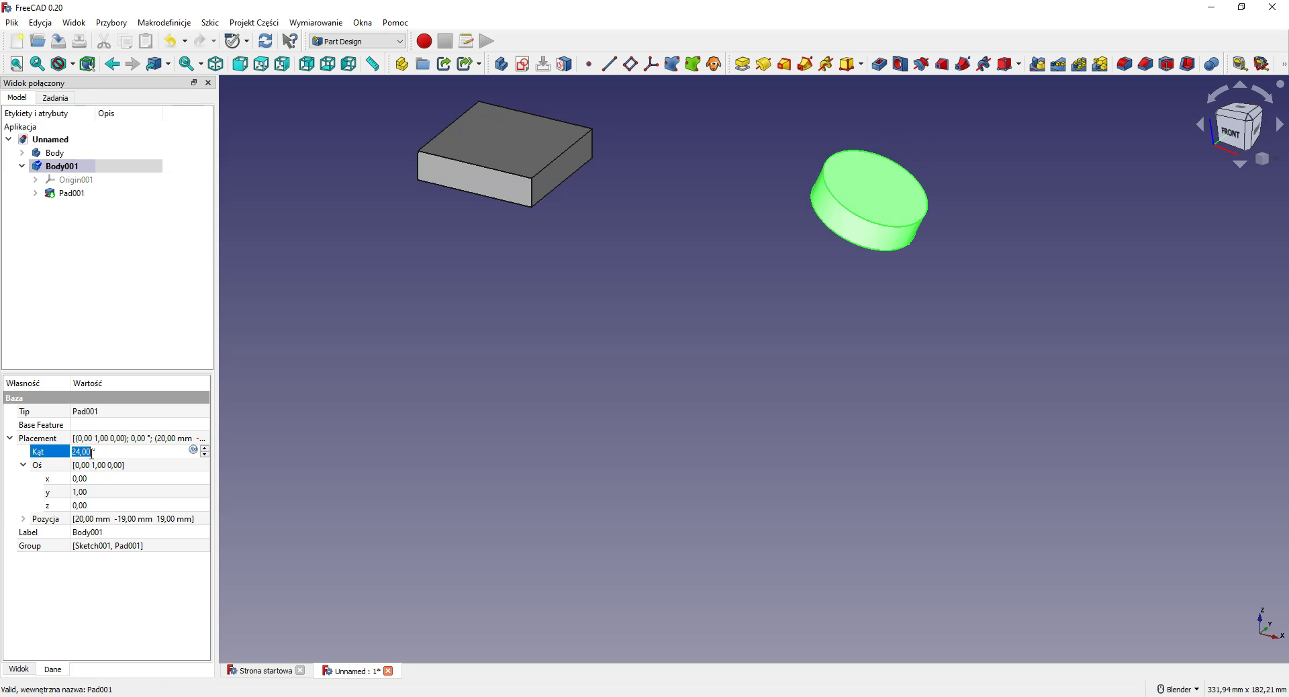
scroll(91, 453, up, 9)
scroll(94, 453, up, 9)
click(101, 453)
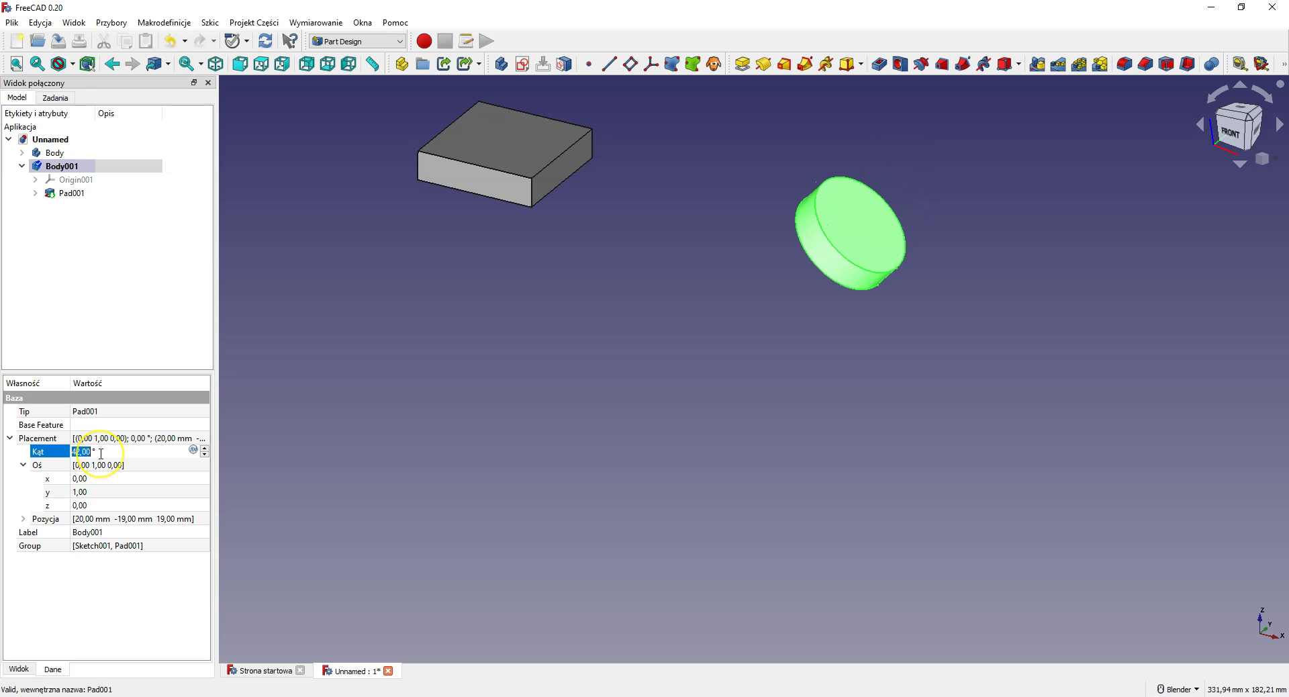
text(90)
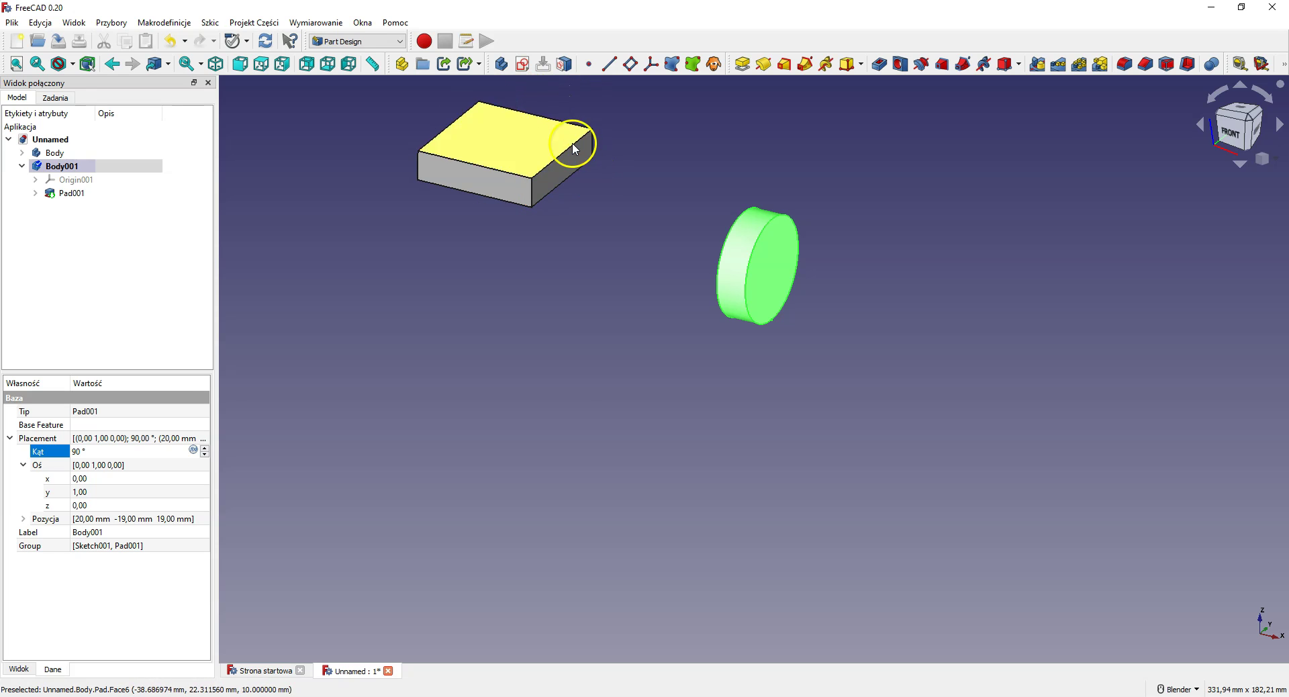
- Lift the upright cylinder to Z 67 mm, checking from the front view
click(22, 519)
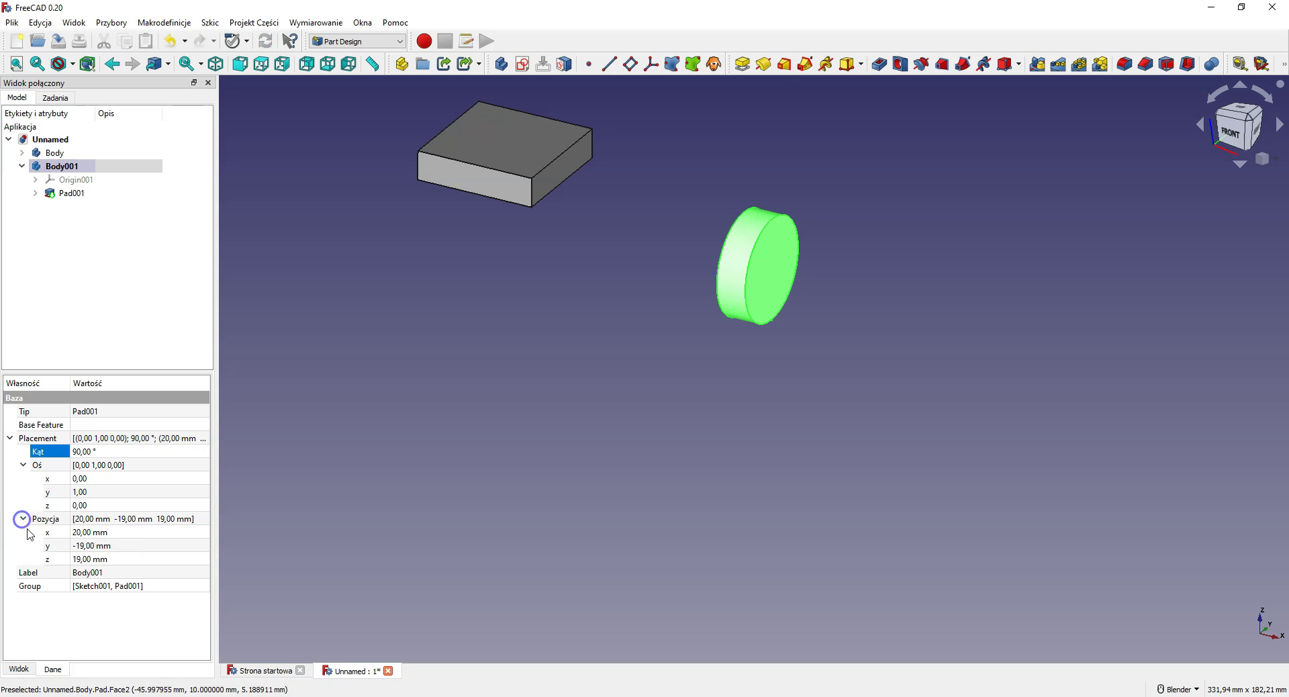
click(1233, 143)
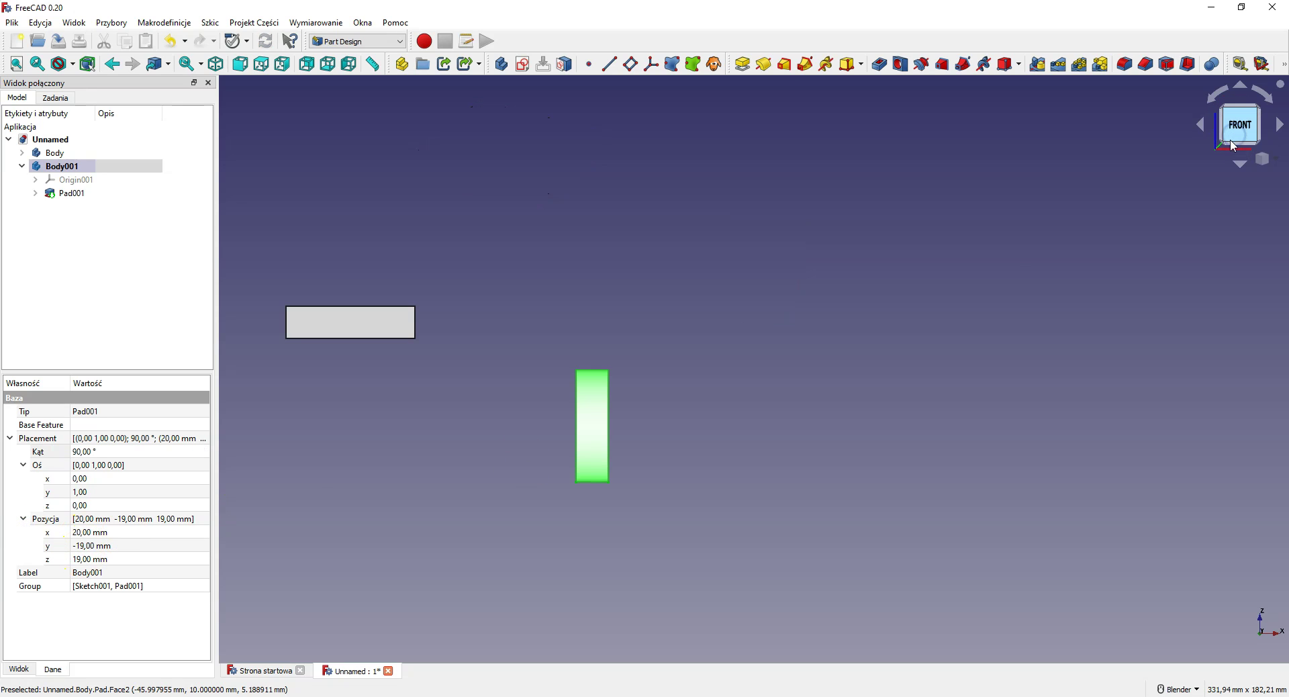
double_click(84, 558)
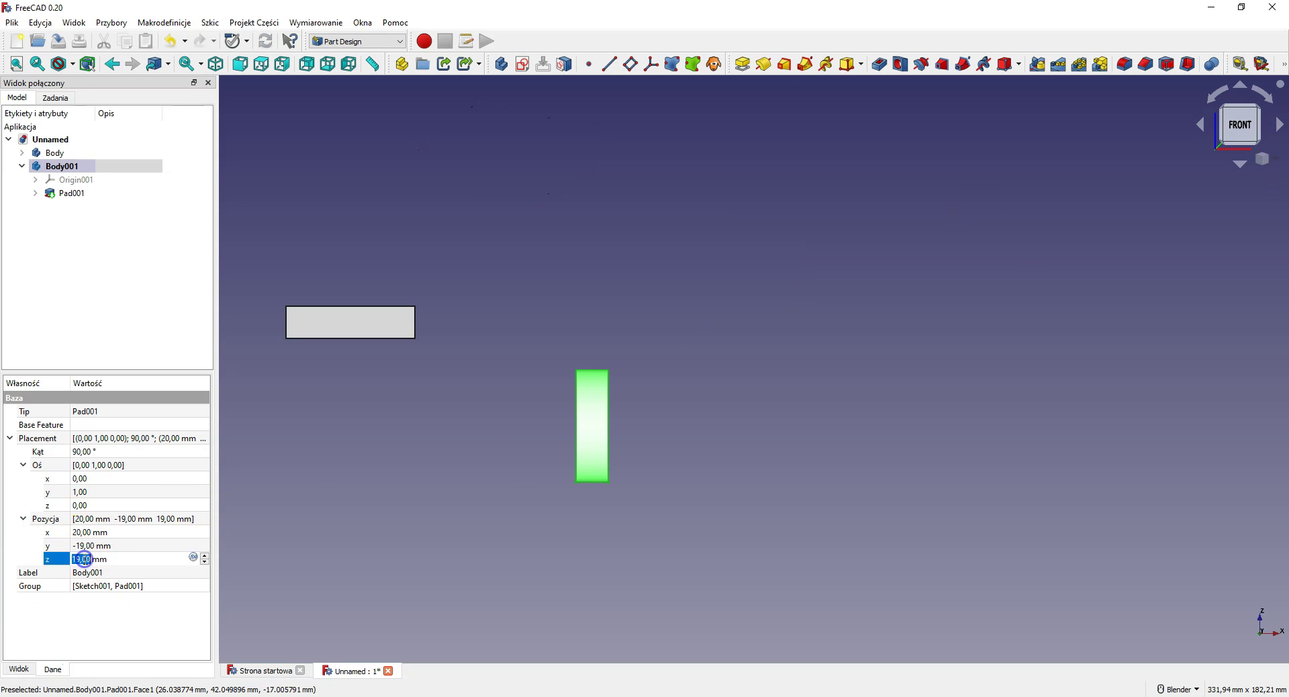
scroll(84, 558, up, 9)
scroll(86, 559, up, 16)
scroll(90, 561, up, 9)
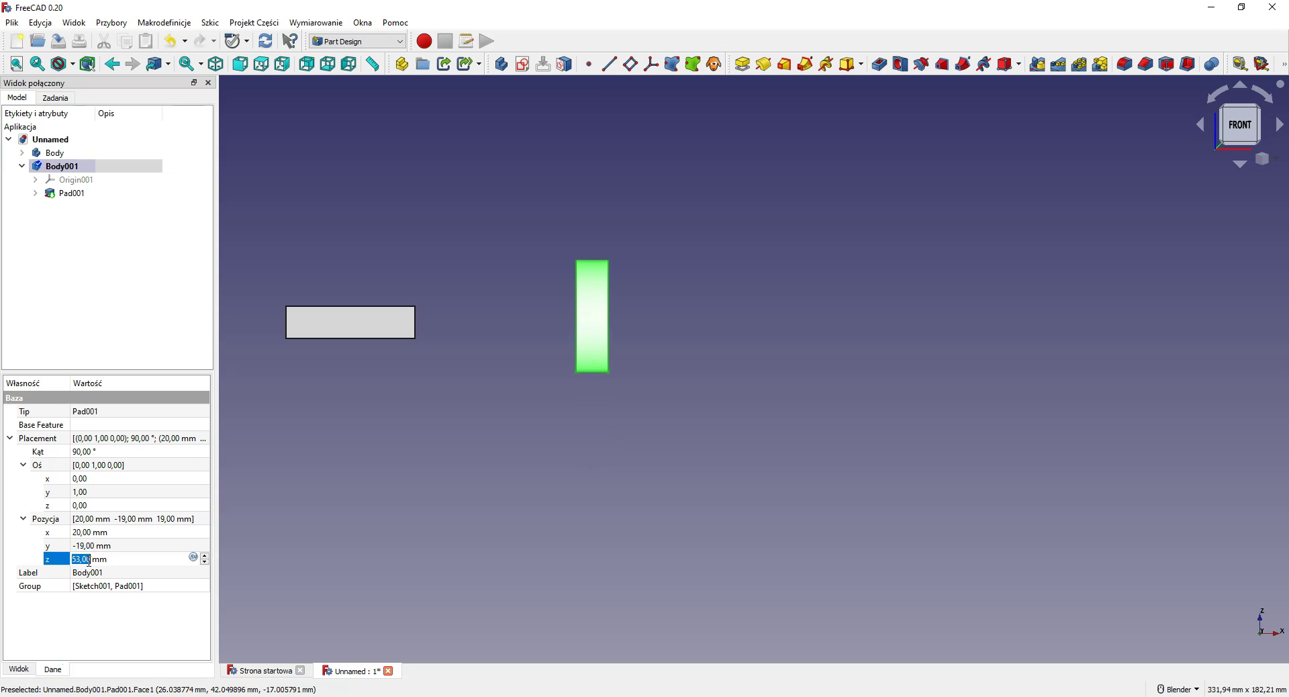
scroll(89, 561, up, 9)
scroll(90, 561, up, 5)
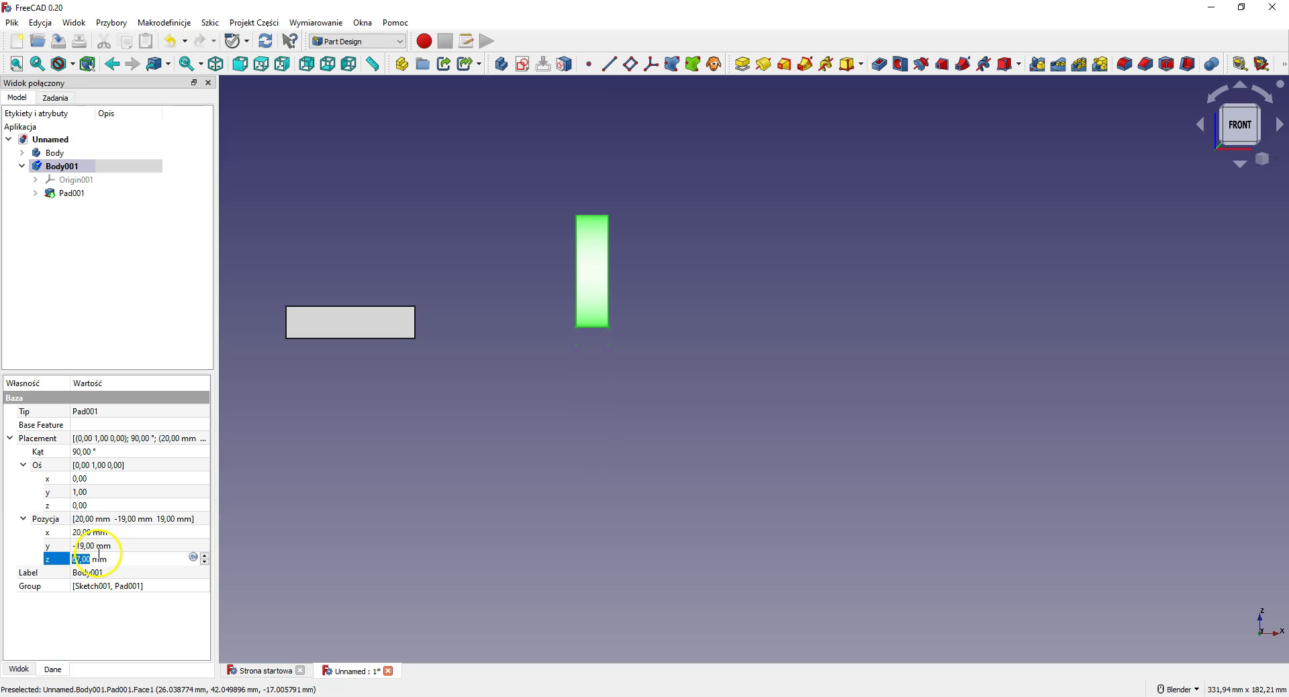
- Shift the cylinder to X -55 mm so it sits over the box
double_click(87, 545)
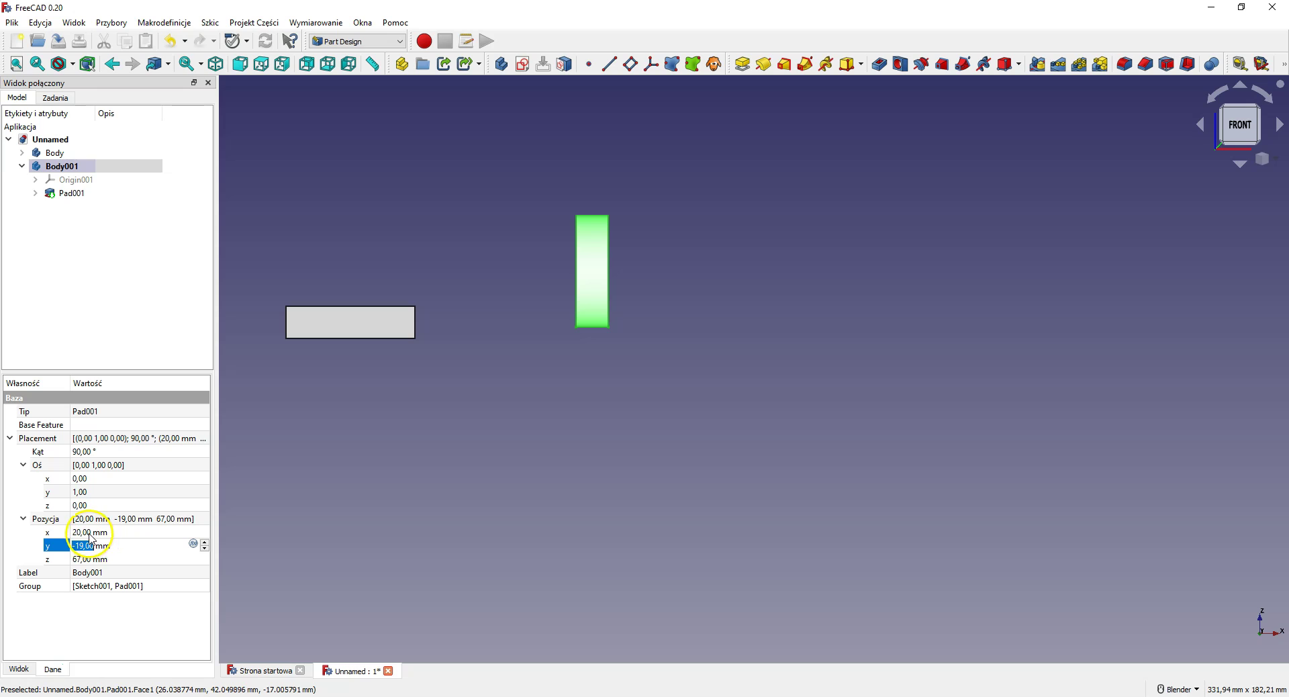
double_click(89, 532)
scroll(92, 534, down, 10)
scroll(92, 535, down, 9)
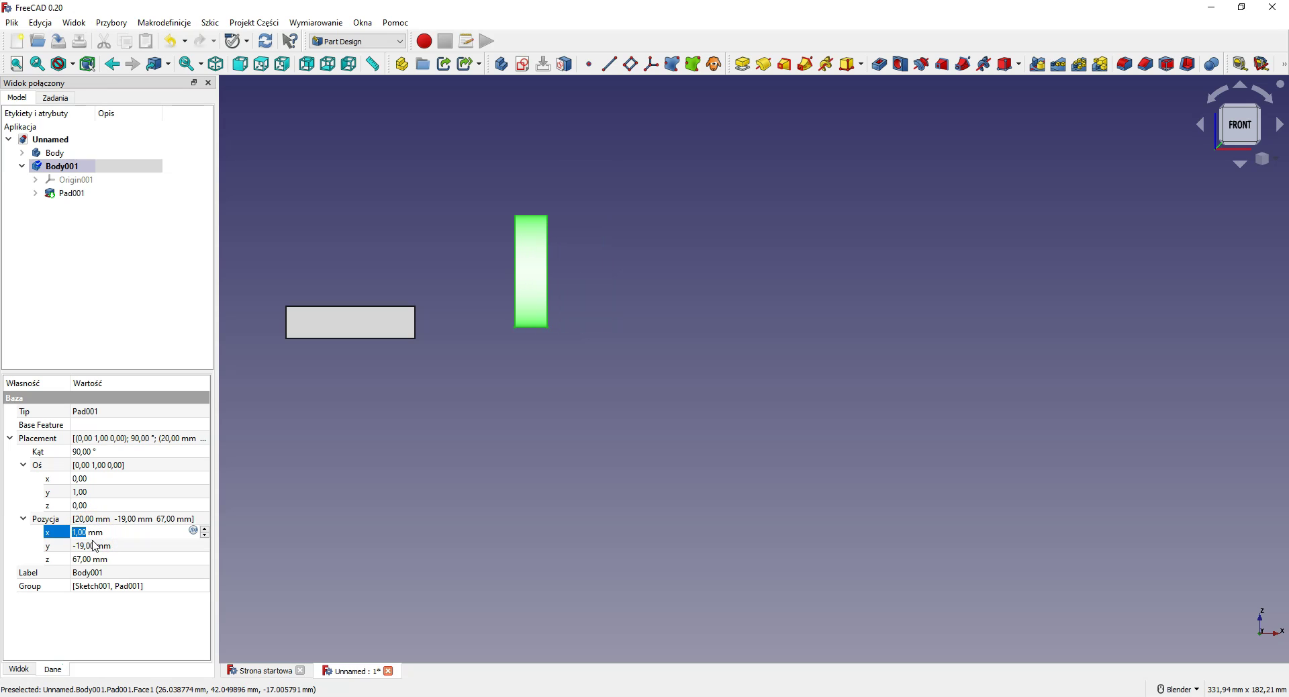
scroll(89, 531, down, 10)
scroll(89, 532, down, 10)
scroll(90, 531, down, 12)
scroll(89, 532, down, 13)
scroll(89, 531, down, 6)
scroll(89, 532, down, 2)
scroll(89, 531, down, 3)
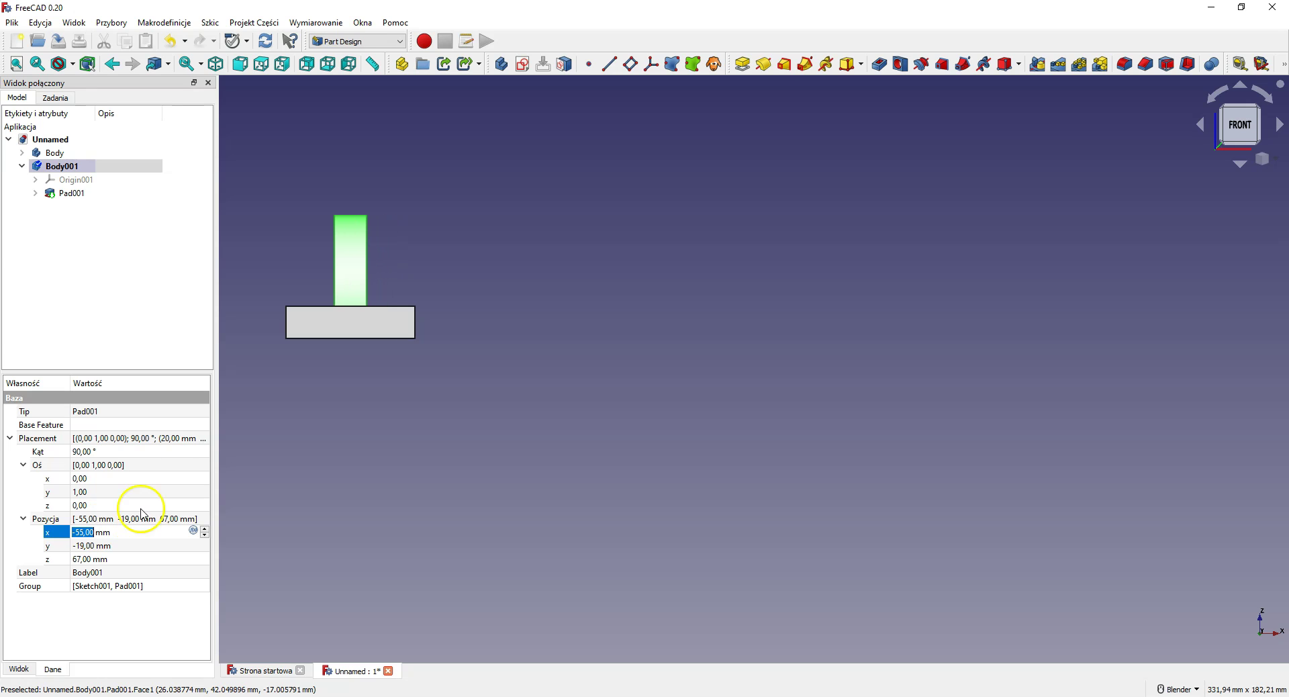
mouse_move(943, 239)
middle_down()
mouse_move(851, 296)
mouse_move(751, 296)
middle_up()
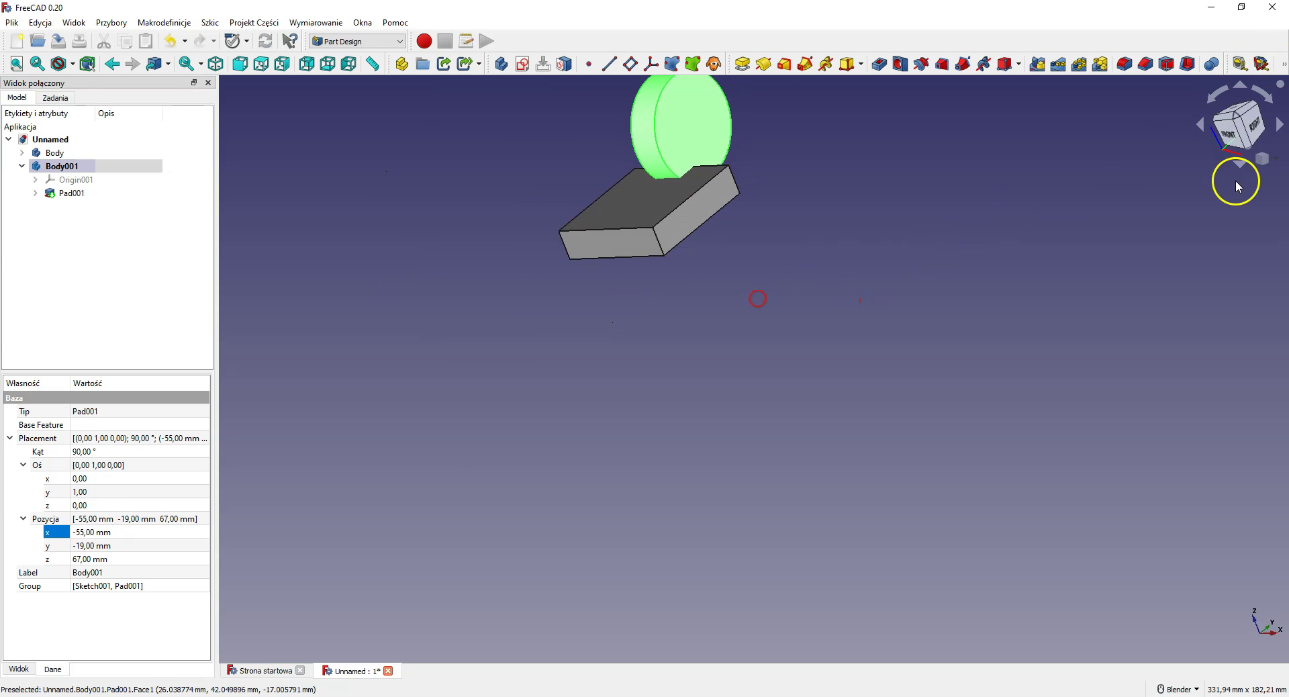
- From the right view, lower the cylinder's Y position to -52 mm and verify the centring
click(1248, 124)
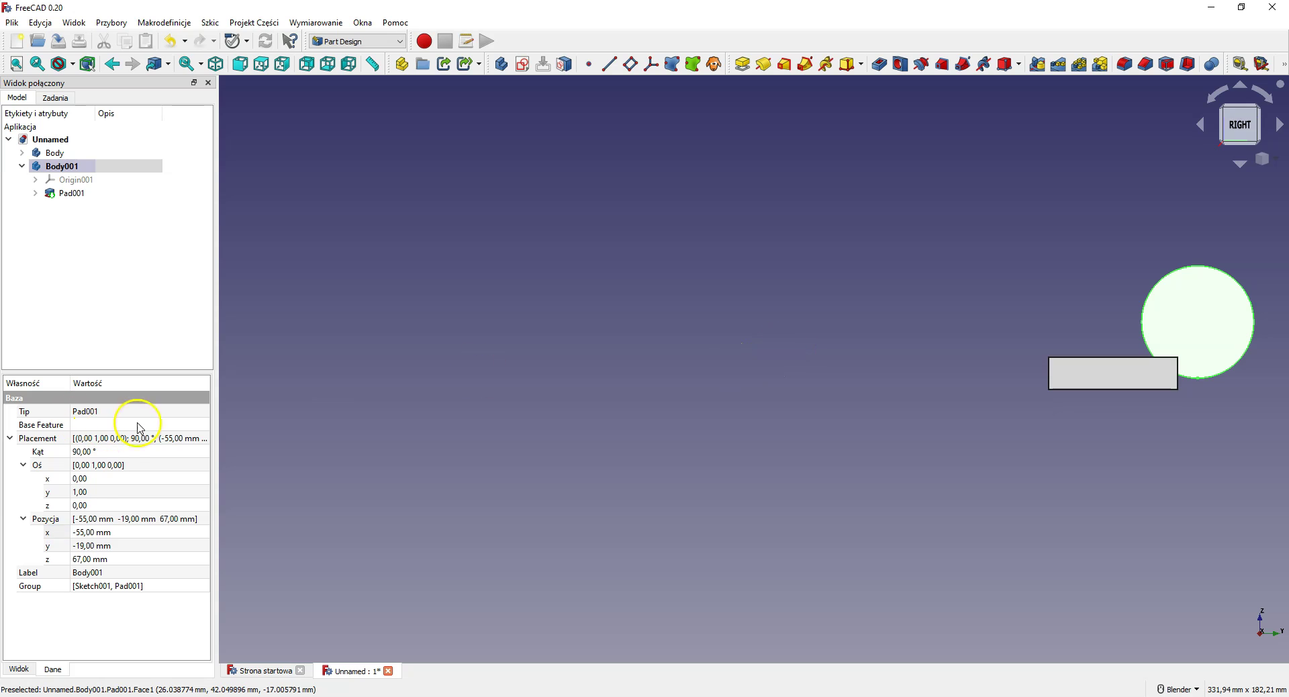
click(88, 545)
scroll(87, 545, down, 3)
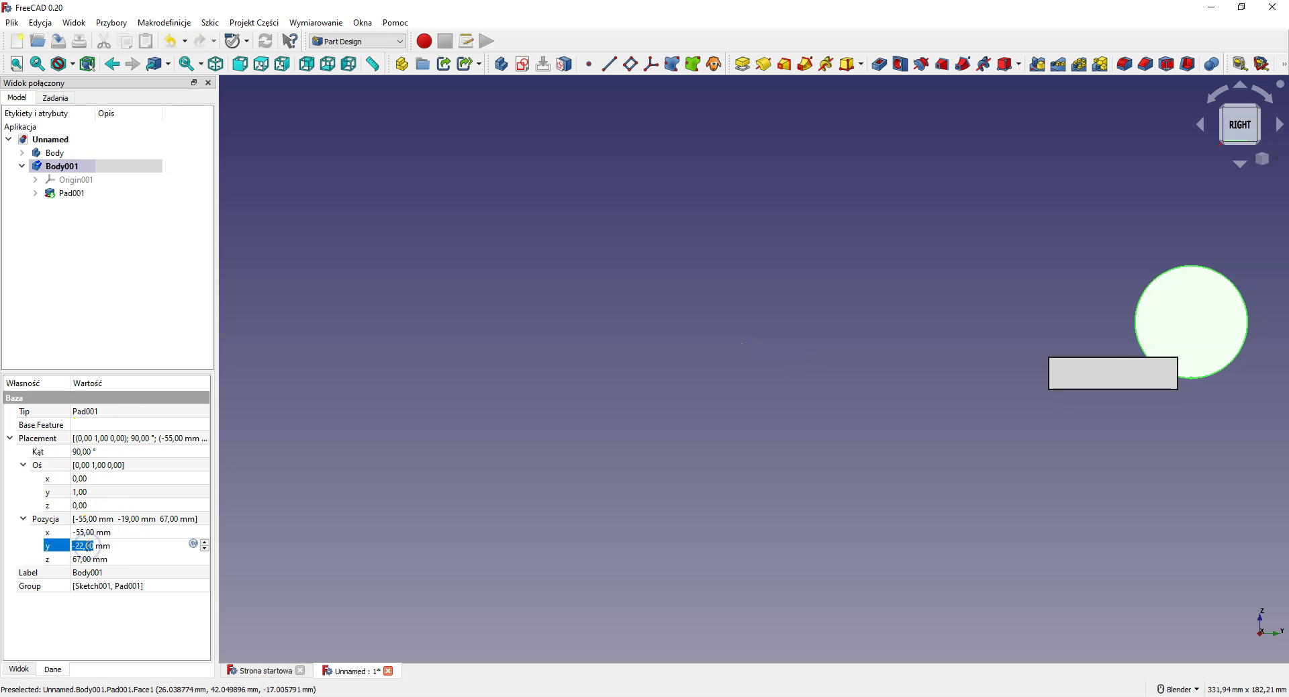
scroll(87, 545, down, 8)
scroll(88, 545, down, 7)
scroll(87, 545, down, 8)
scroll(87, 545, down, 7)
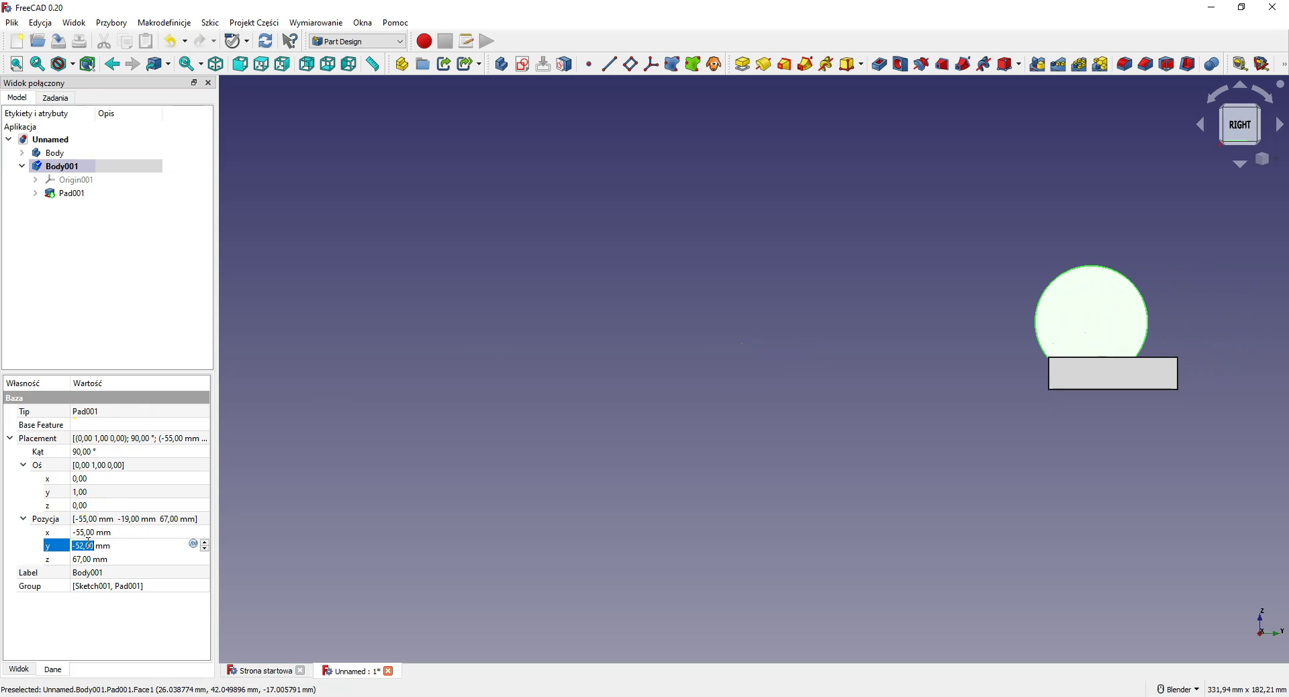
middle_drag(475, 360, 668, 374)
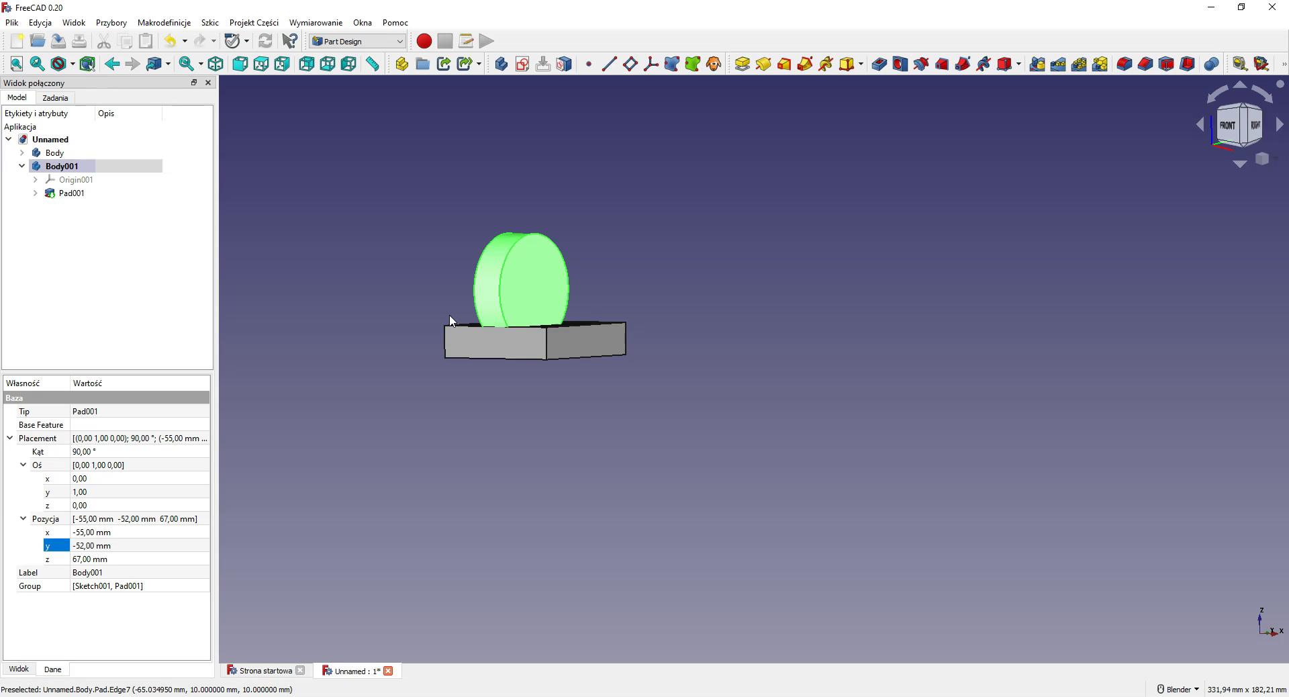
- Orbit and zoom around the finished model, then clear the Body001 selection
click(163, 548)
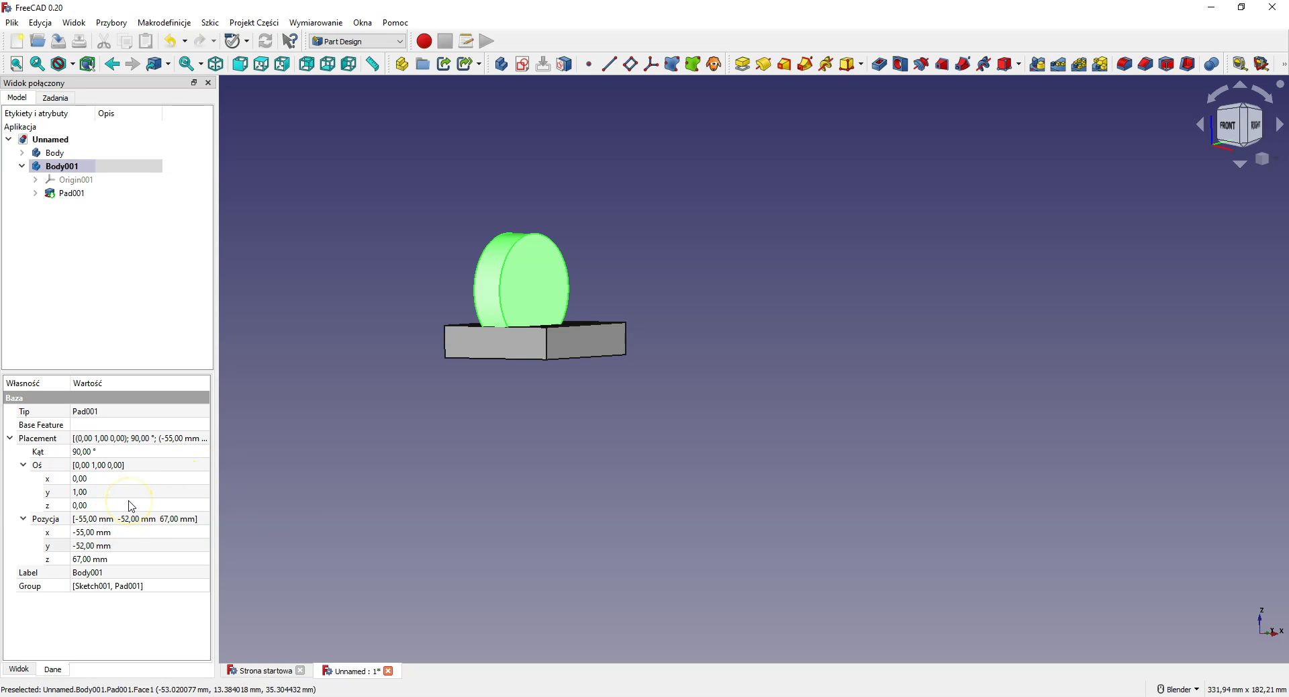
click(614, 228)
middle_drag(574, 190, 561, 245)
scroll(564, 200, up, 5)
scroll(564, 200, down, 3)
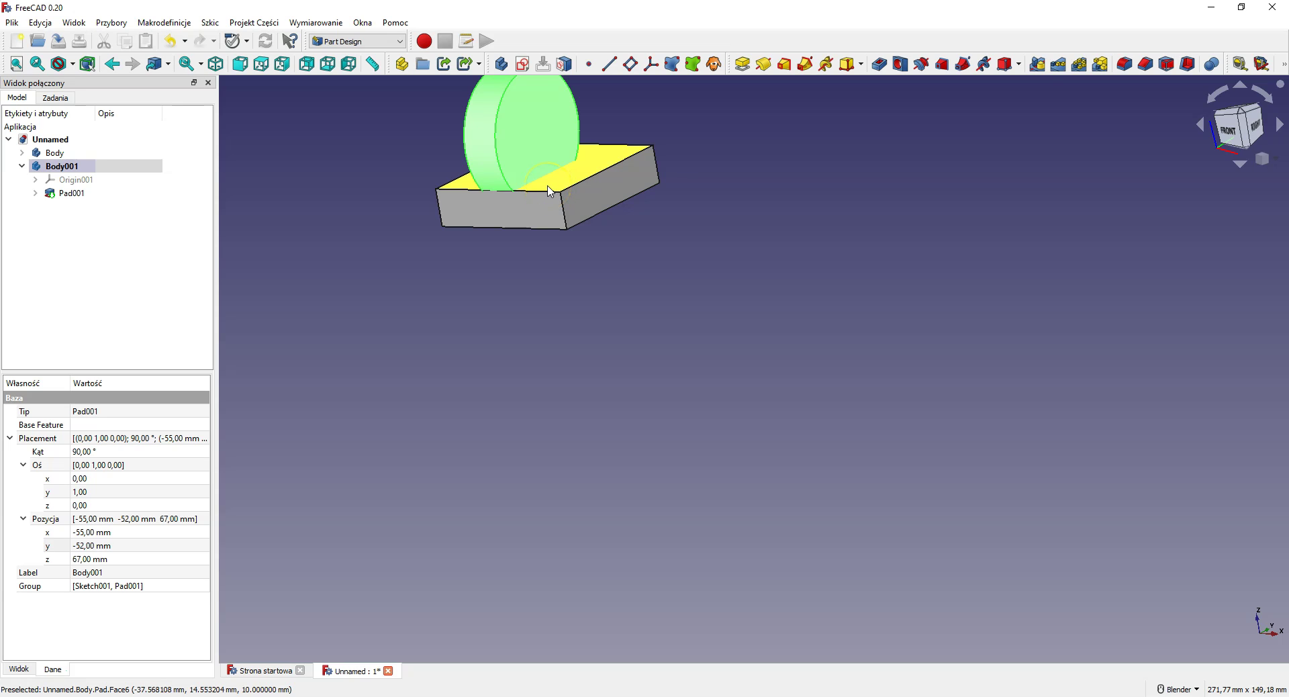
scroll(550, 191, down, 1)
click(541, 122)
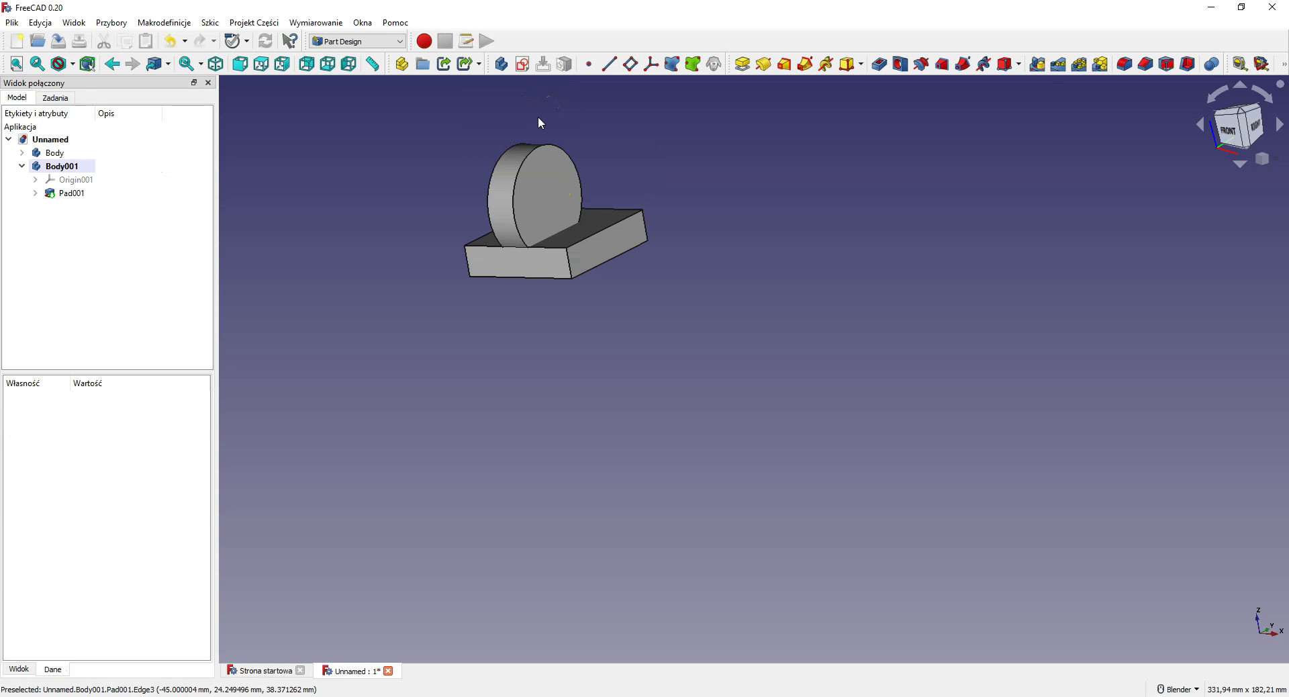